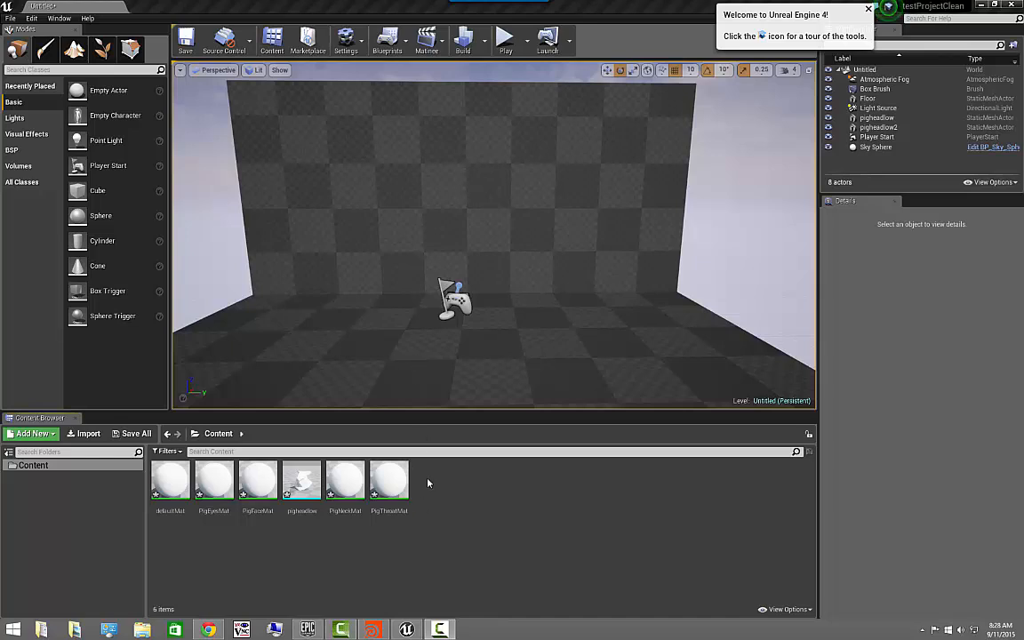
Step: Switch to Houdini and examine the polygon-reduced pig head
mouse_move(381, 634)
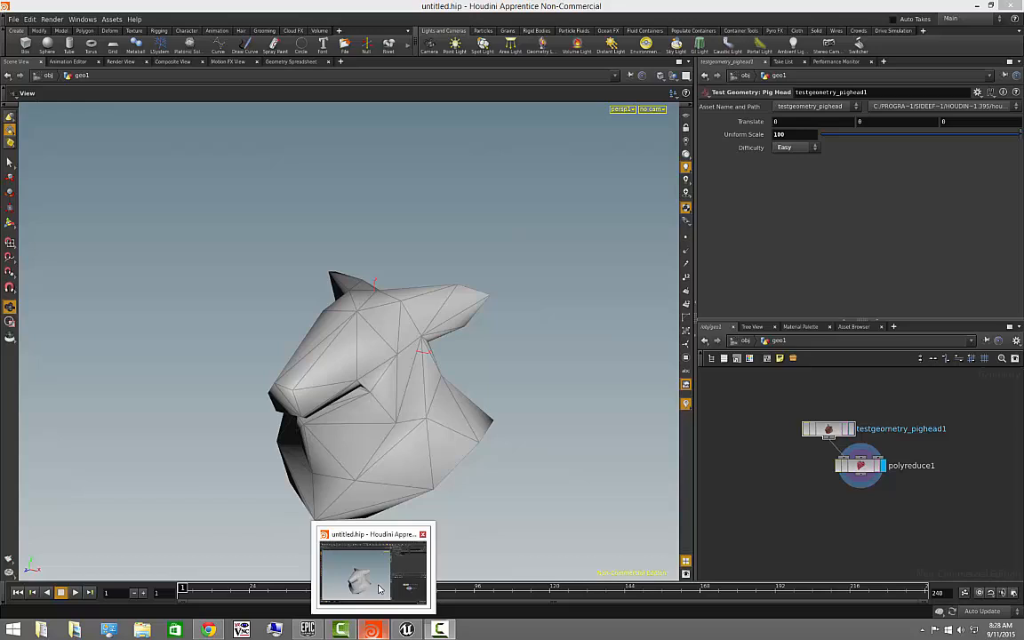
click(384, 584)
mouse_move(450, 503)
mouse_down()
mouse_move(431, 493)
mouse_move(445, 485)
mouse_move(419, 501)
mouse_move(436, 486)
mouse_move(457, 414)
mouse_move(452, 503)
mouse_up()
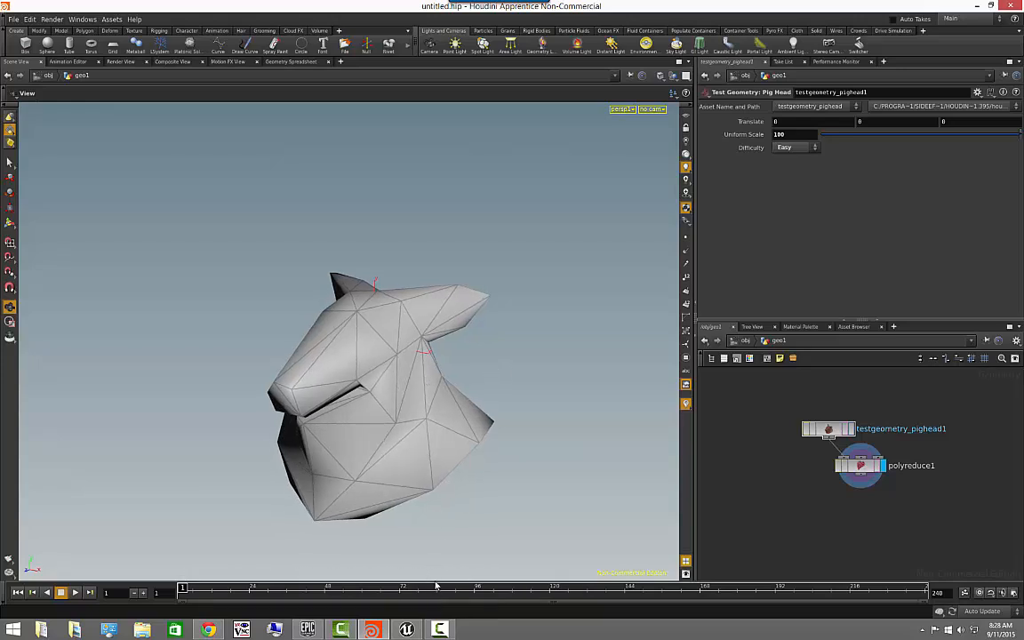
Step: Switch to Unreal Editor, place the pigheadlow mesh against the wall at 290, -340, 320 cm and rotate it about 90° around Z
click(406, 630)
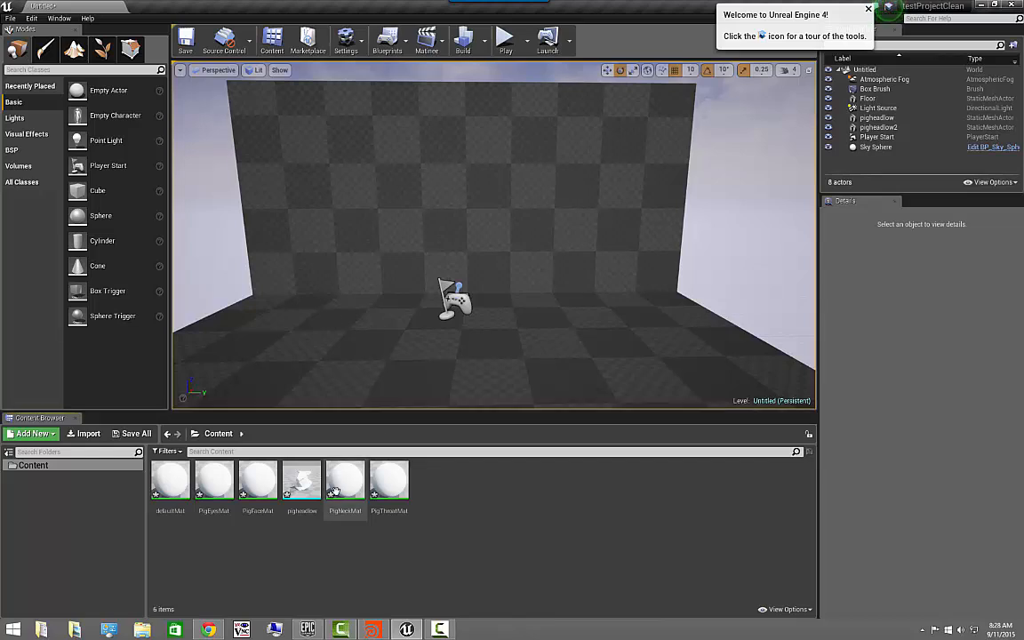
mouse_move(303, 484)
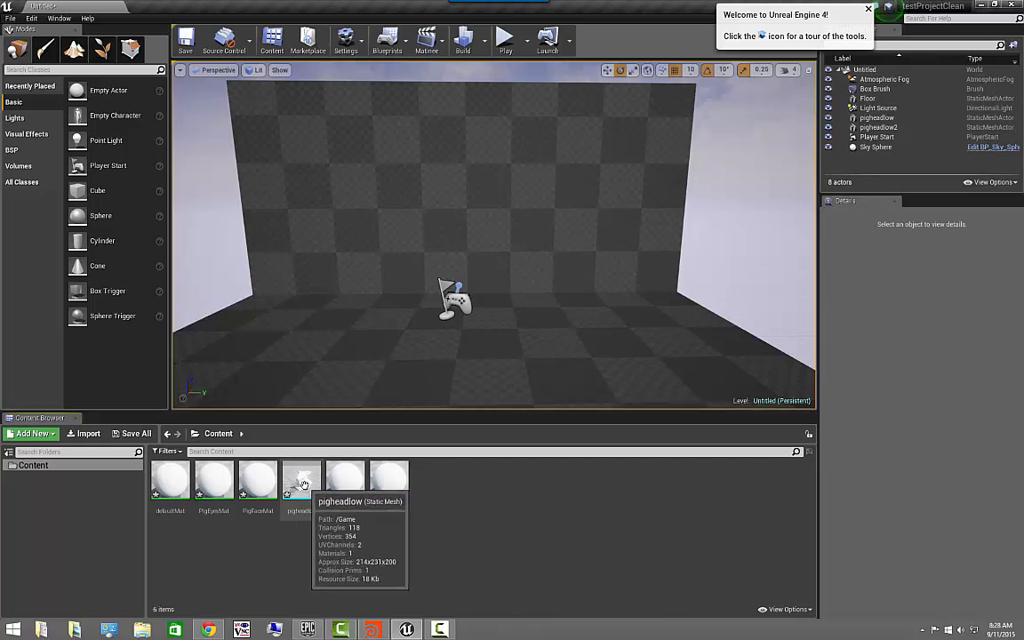
drag(304, 485, 315, 200)
drag(321, 238, 413, 231)
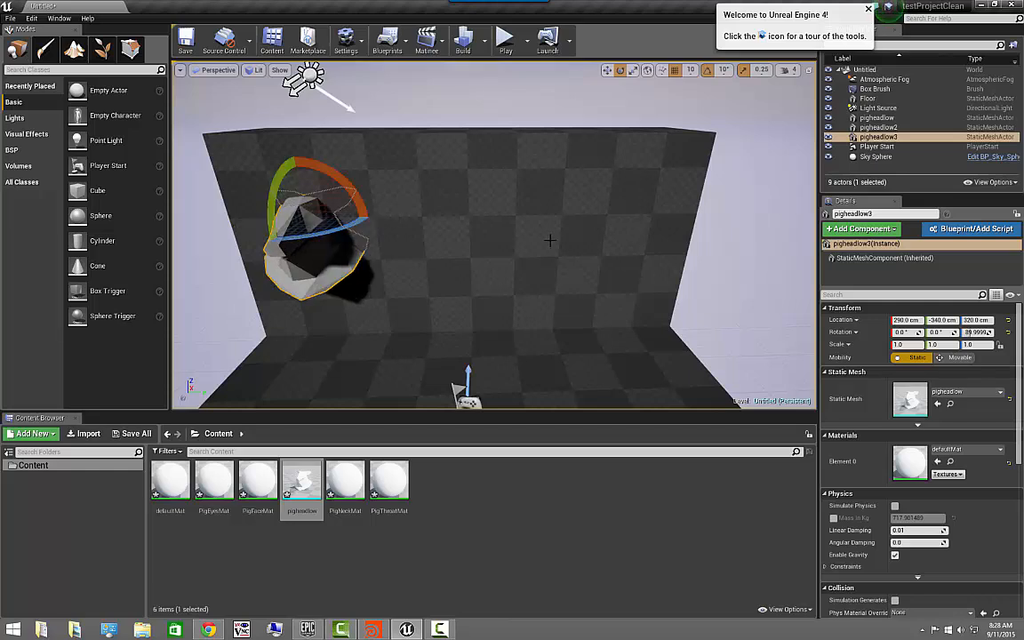
mouse_move(548, 237)
alt+mouse_down()
mouse_move(549, 206)
mouse_move(547, 219)
alt+mouse_up()
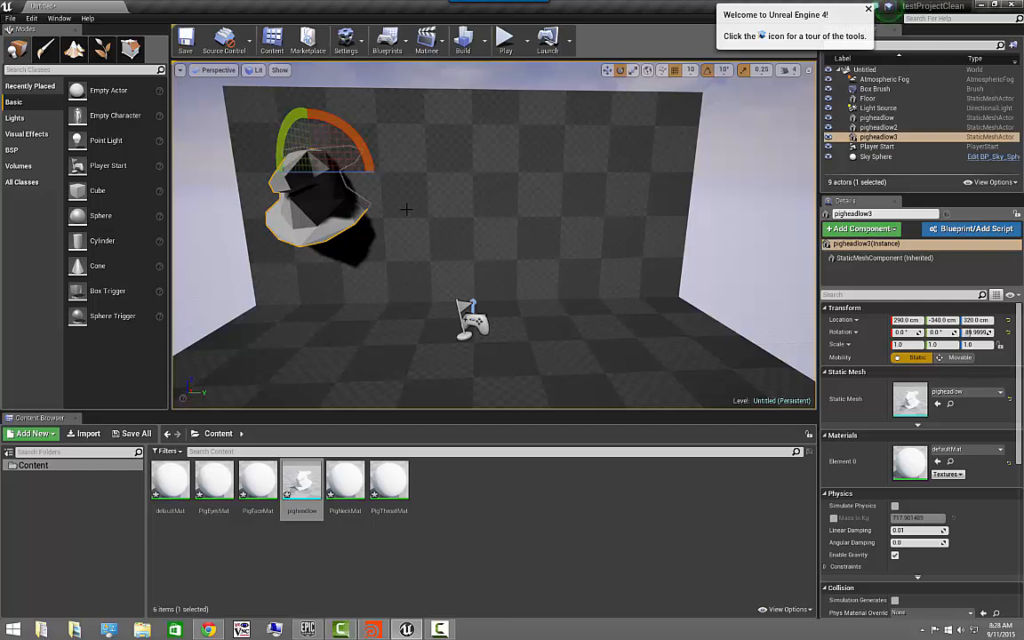
Step: Duplicate the placed pig head three times along the Y axis to form an evenly spaced row of four
key(w)
alt+drag(387, 185, 571, 176)
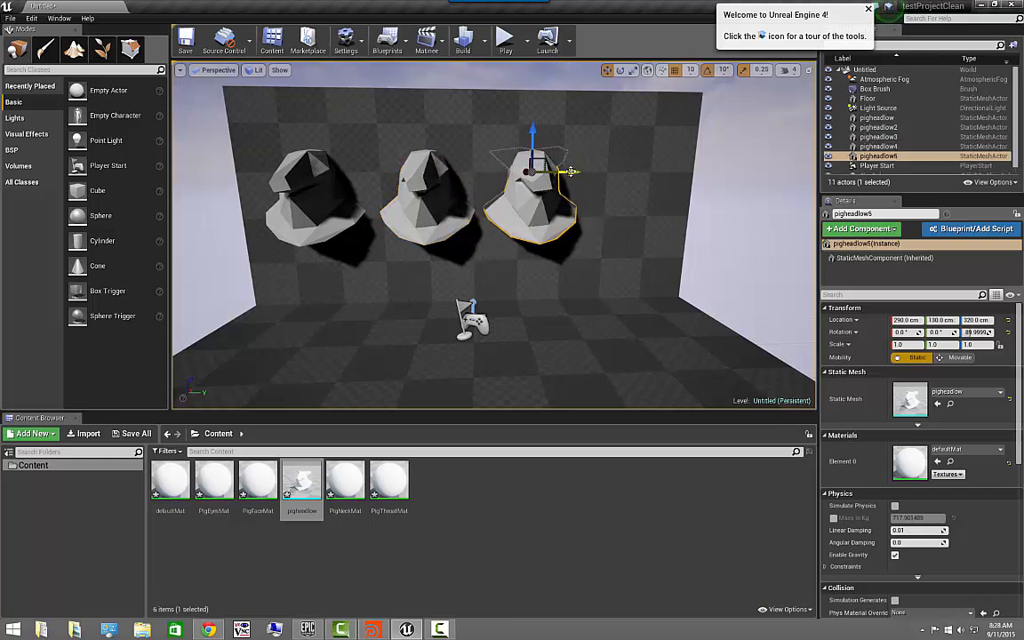
alt+drag(572, 172, 680, 172)
click(765, 333)
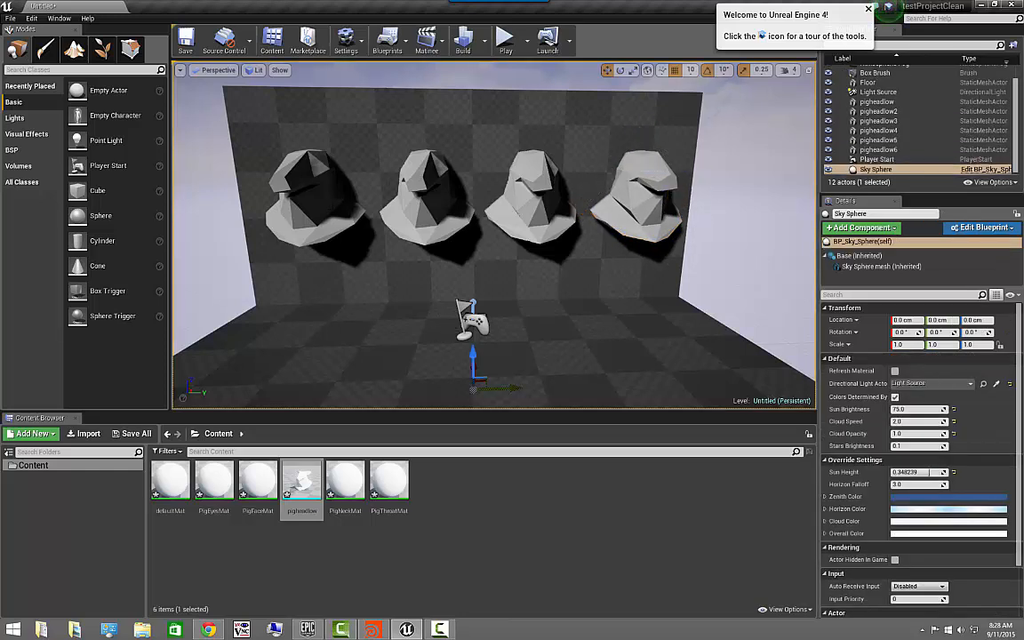
Step: Select all four pig heads and move them together away from the wall to X 210 cm
click(342, 191)
ctrl+click(457, 191)
ctrl+click(560, 196)
ctrl+click(626, 191)
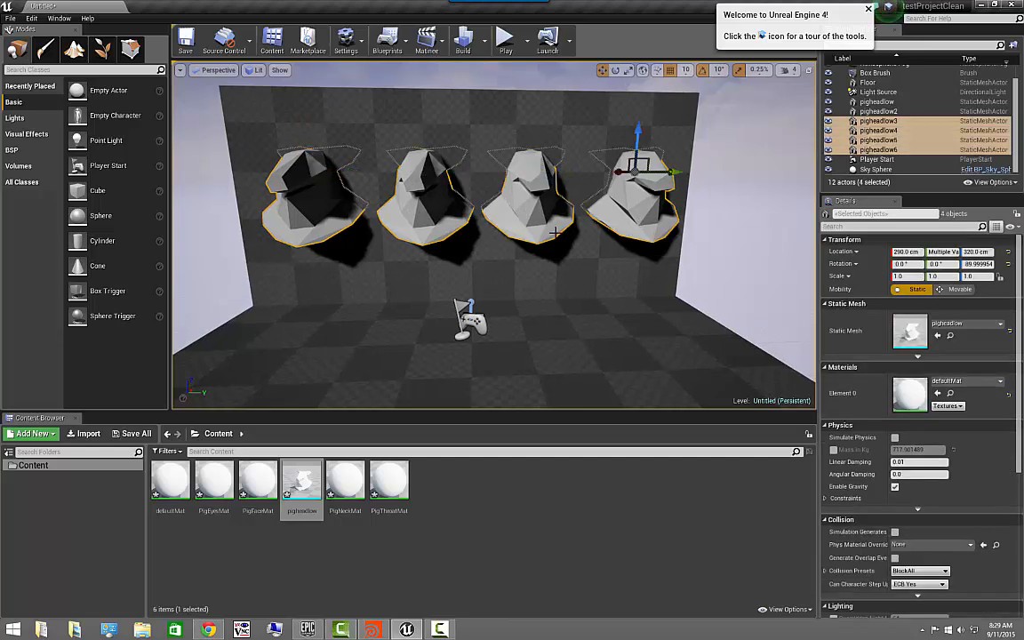
middle_drag(555, 232, 593, 178)
drag(569, 182, 633, 211)
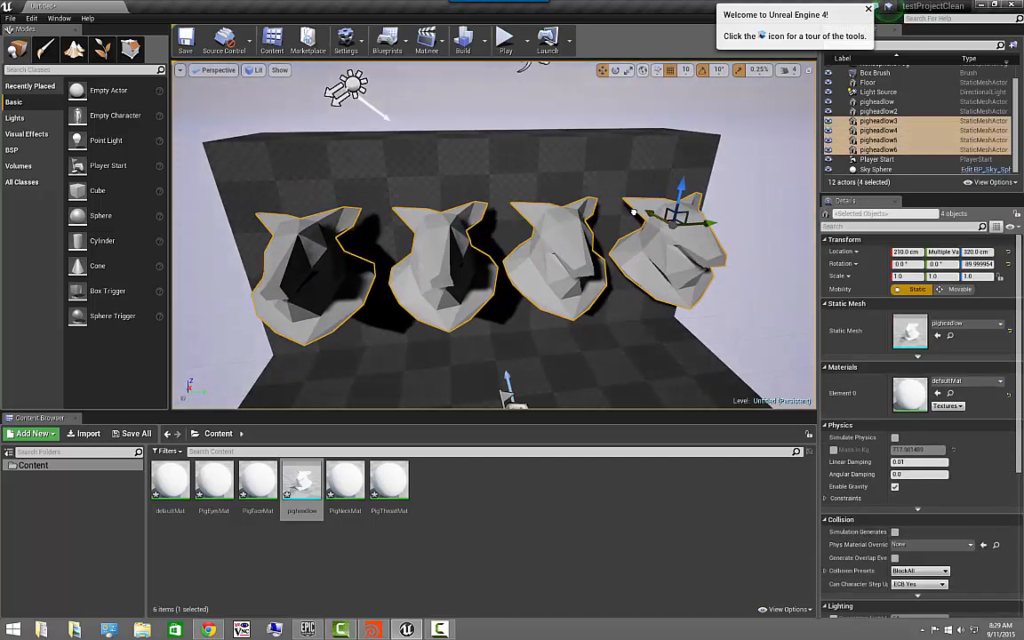
click(764, 267)
middle_drag(765, 267, 765, 293)
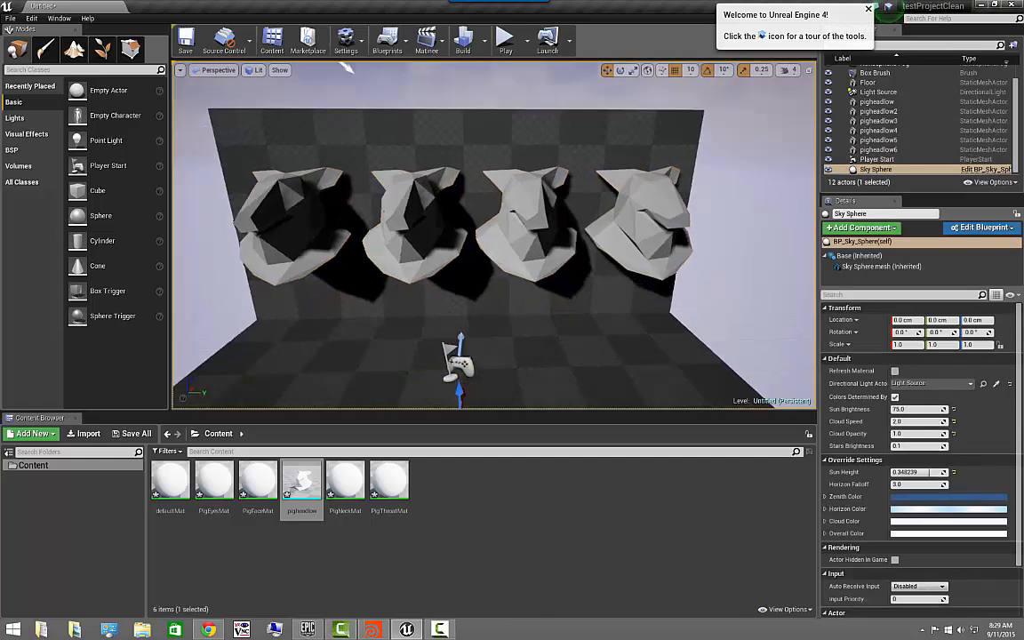
drag(346, 66, 346, 98)
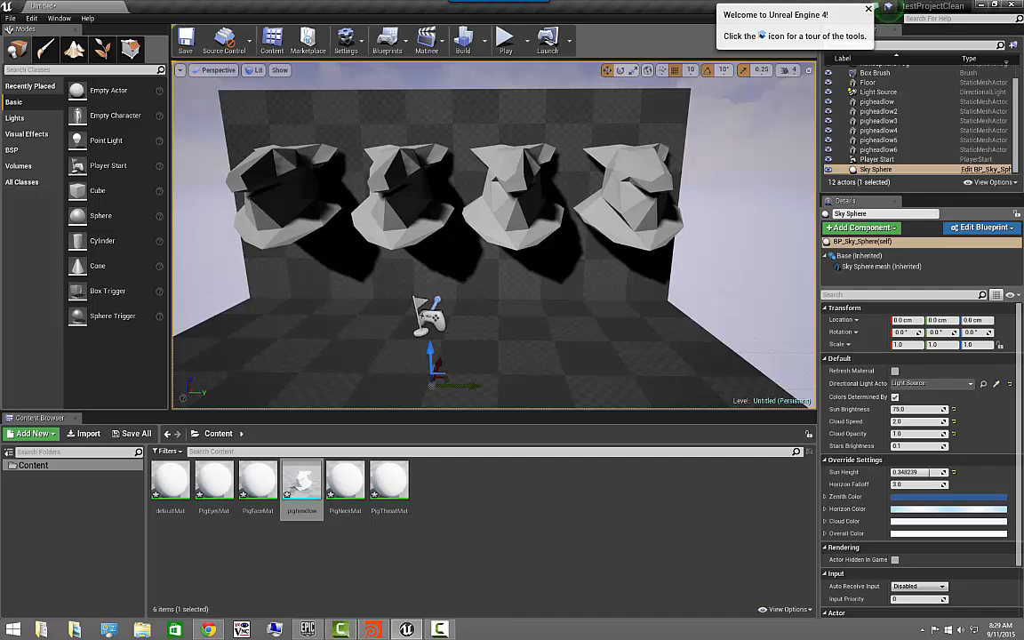
right_drag(494, 236, 493, 235)
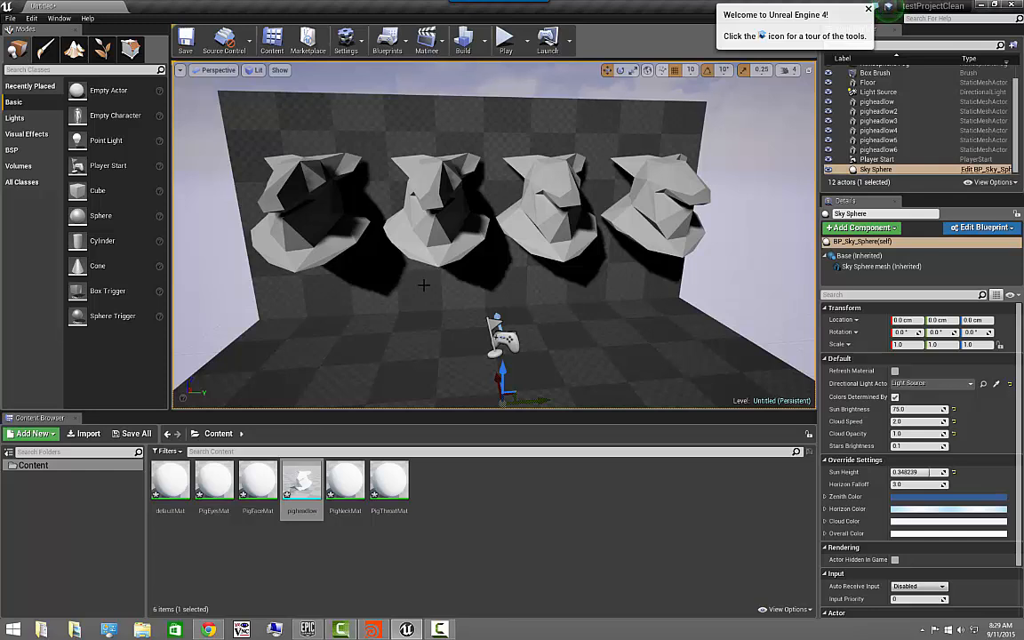
alt+drag(508, 284, 484, 283)
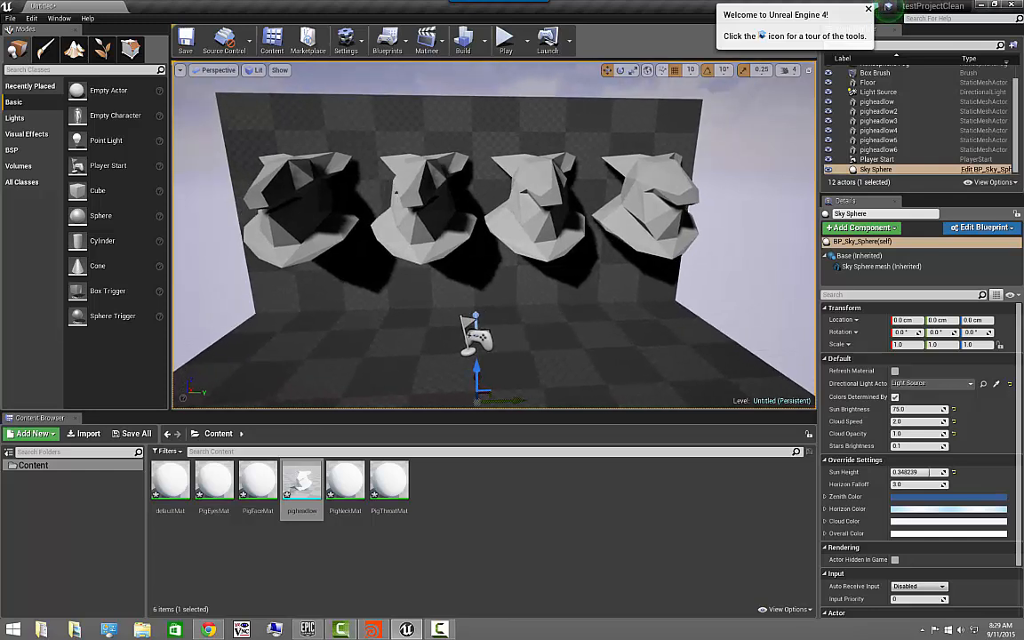
mouse_move(508, 284)
alt+right_down()
mouse_move(530, 283)
mouse_move(515, 284)
alt+right_up()
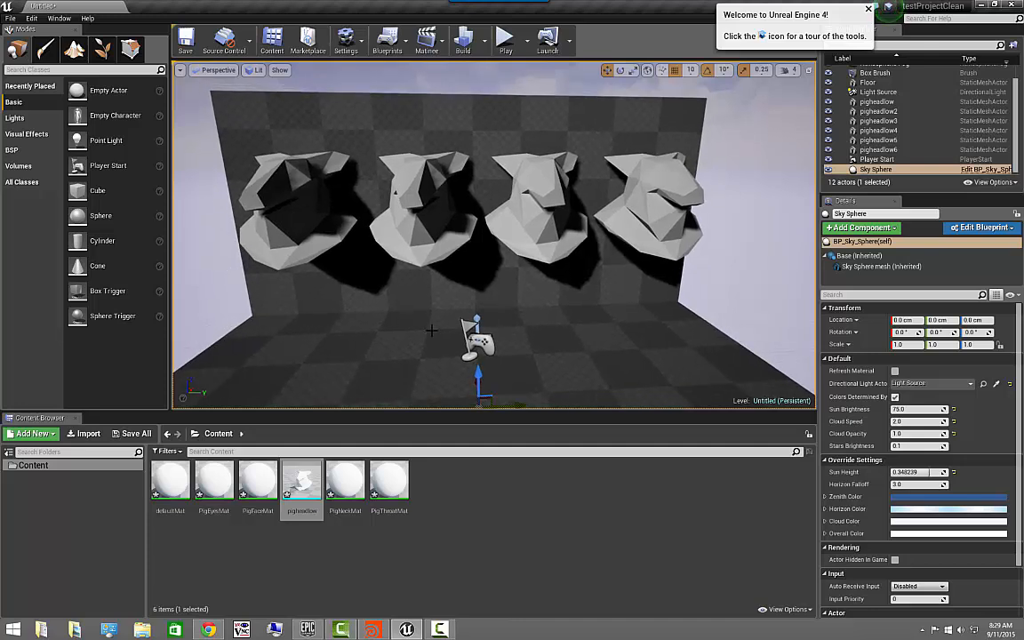
Step: Switch to Houdini, display the testgeometry_pighead1 node instead of polyreduce1 and set its Difficulty to Medium
mouse_move(397, 633)
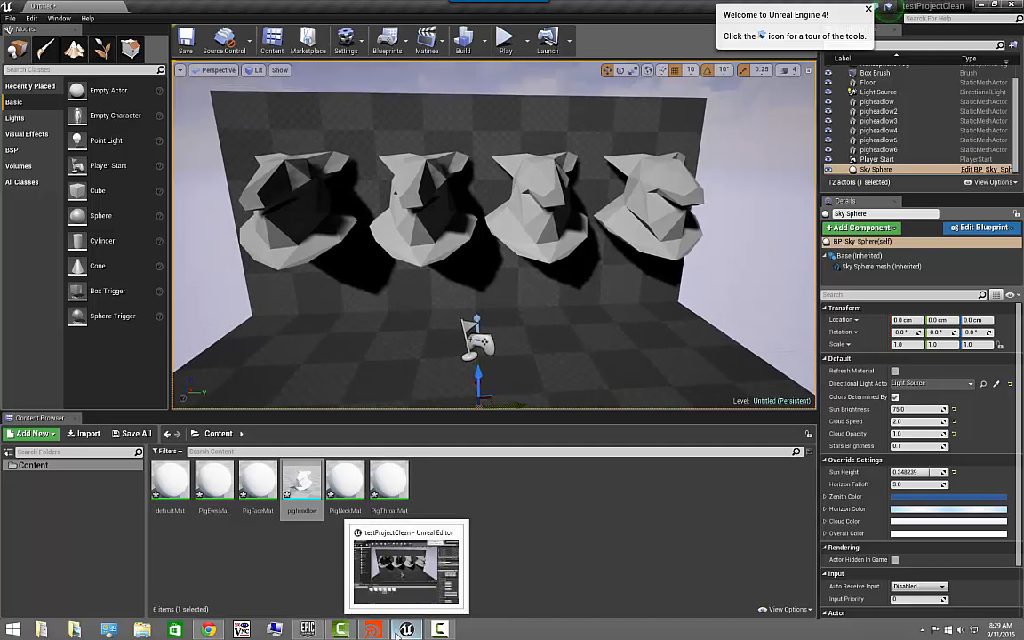
click(373, 630)
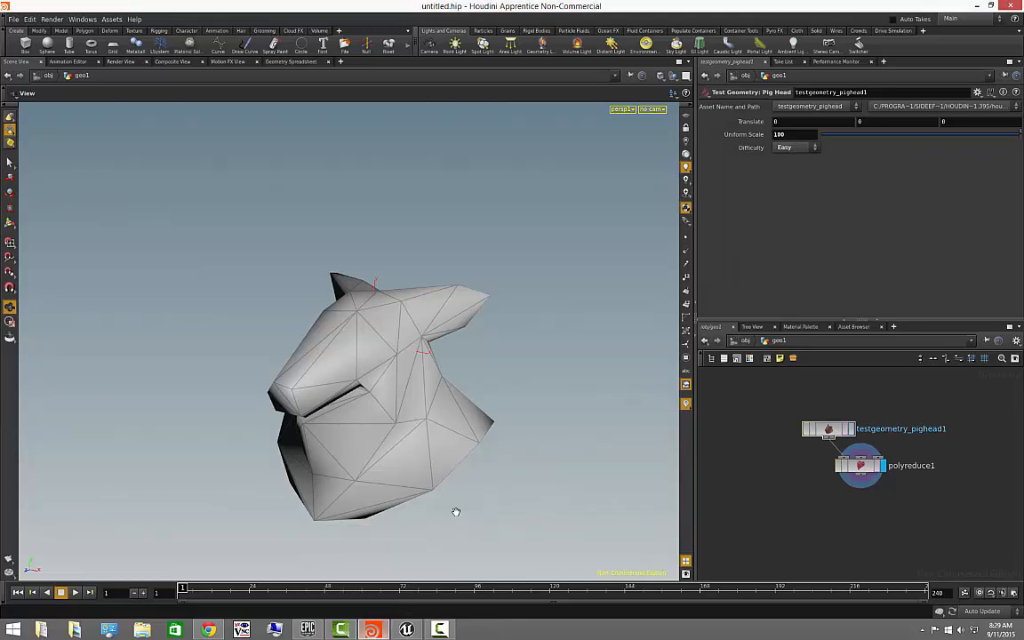
click(852, 429)
click(796, 148)
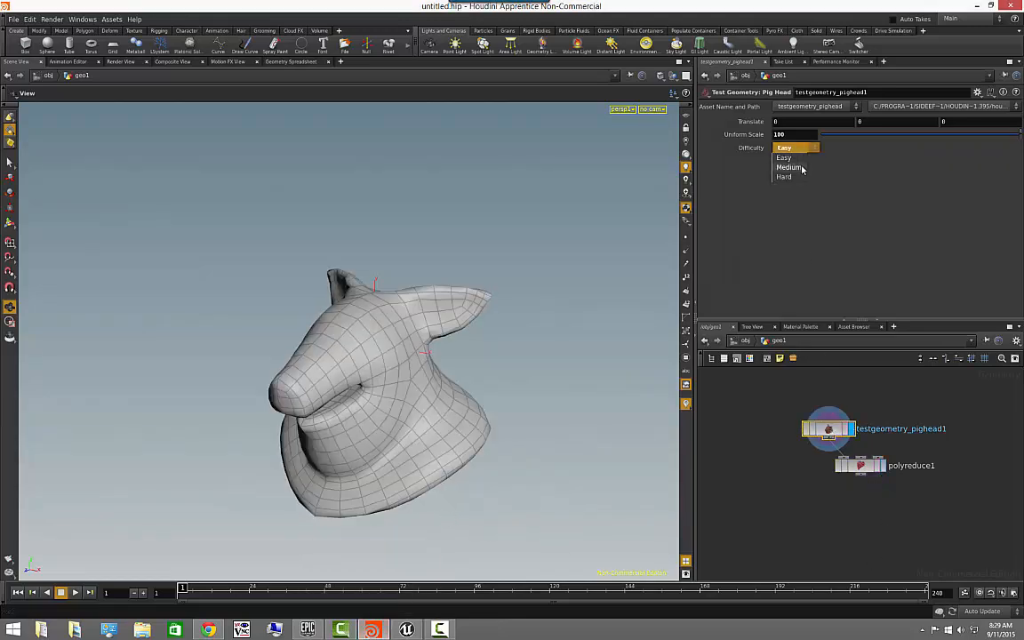
click(800, 168)
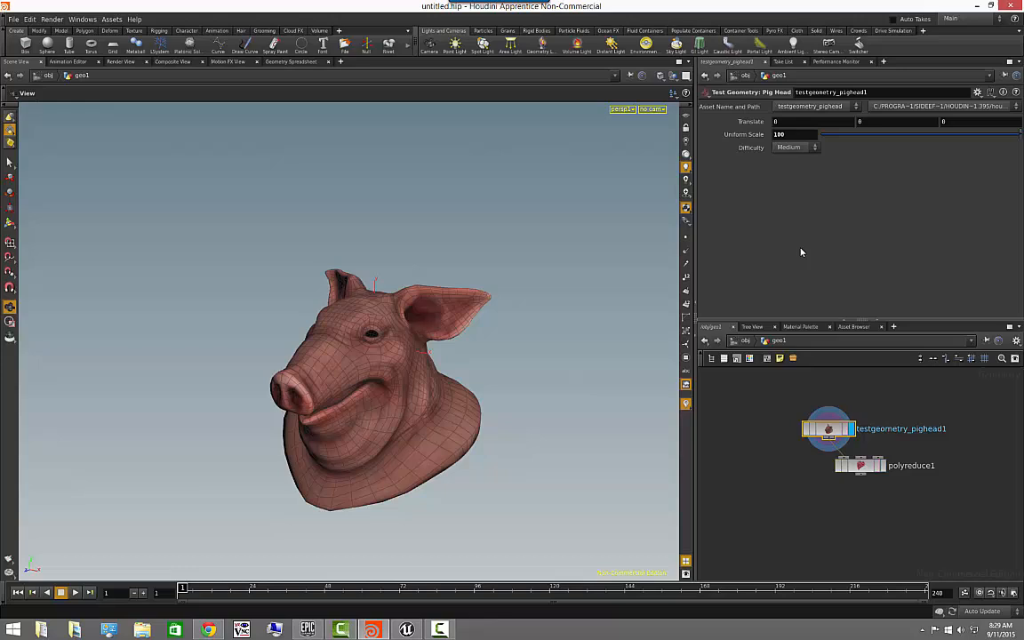
Step: Save the pig head node's geometry as D:/TAMU/misc/pigheadlow.obj, overwriting the existing file
right_click(839, 430)
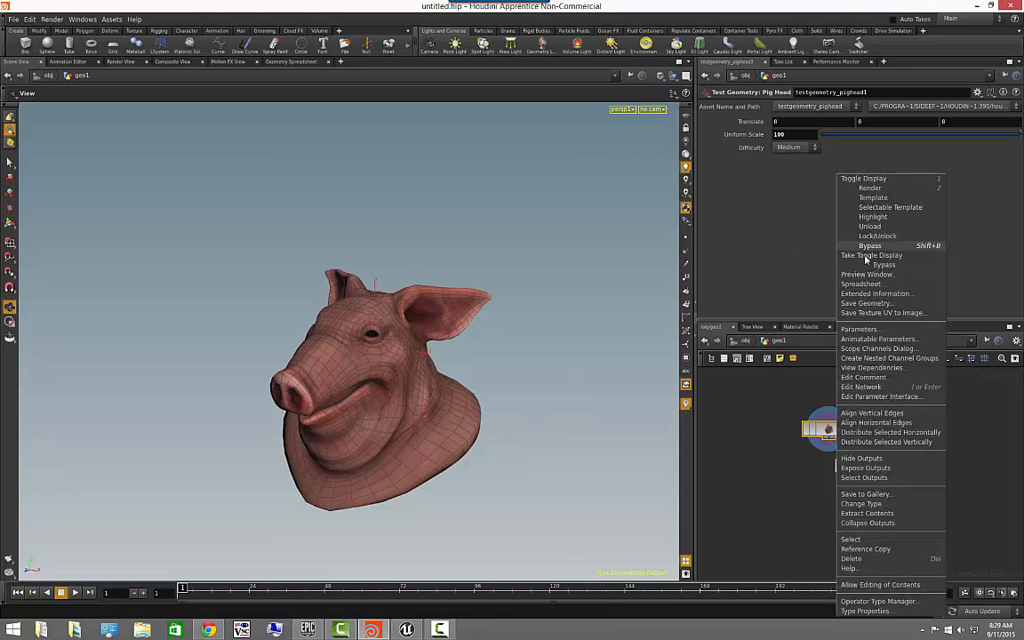
click(867, 304)
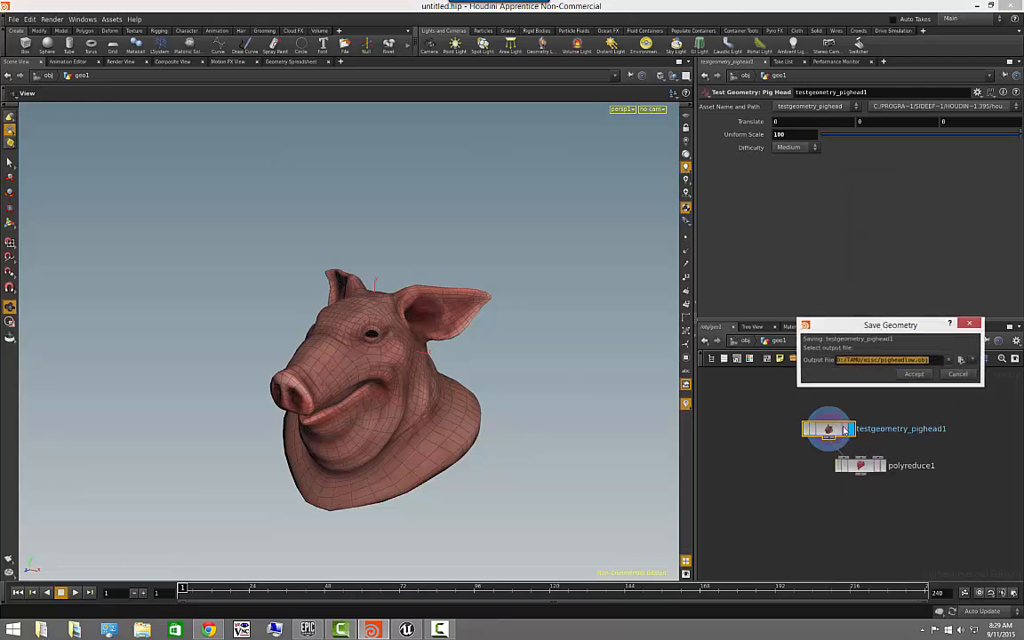
click(915, 374)
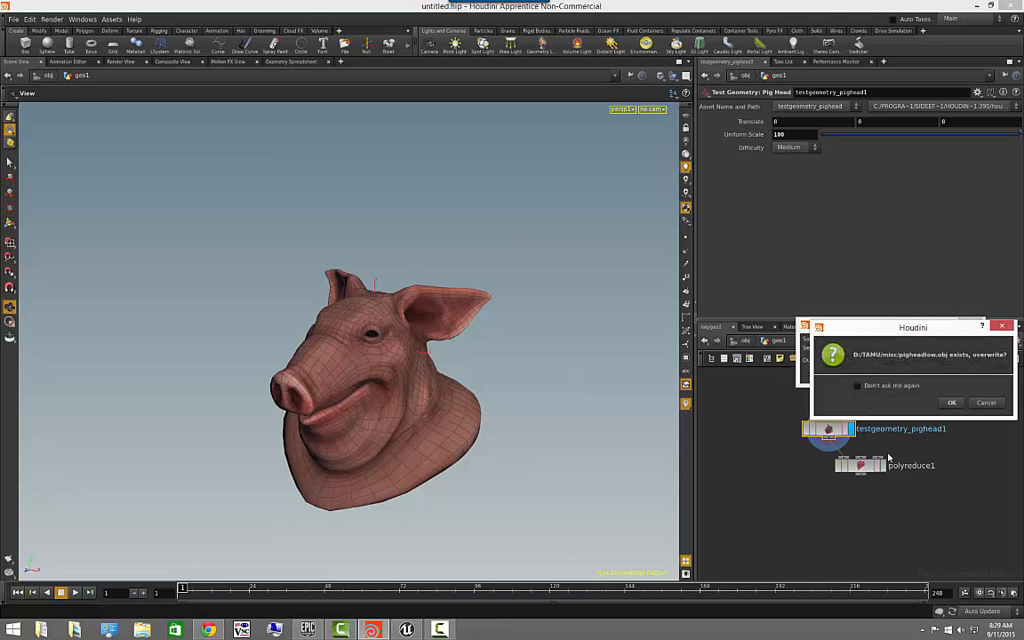
click(949, 404)
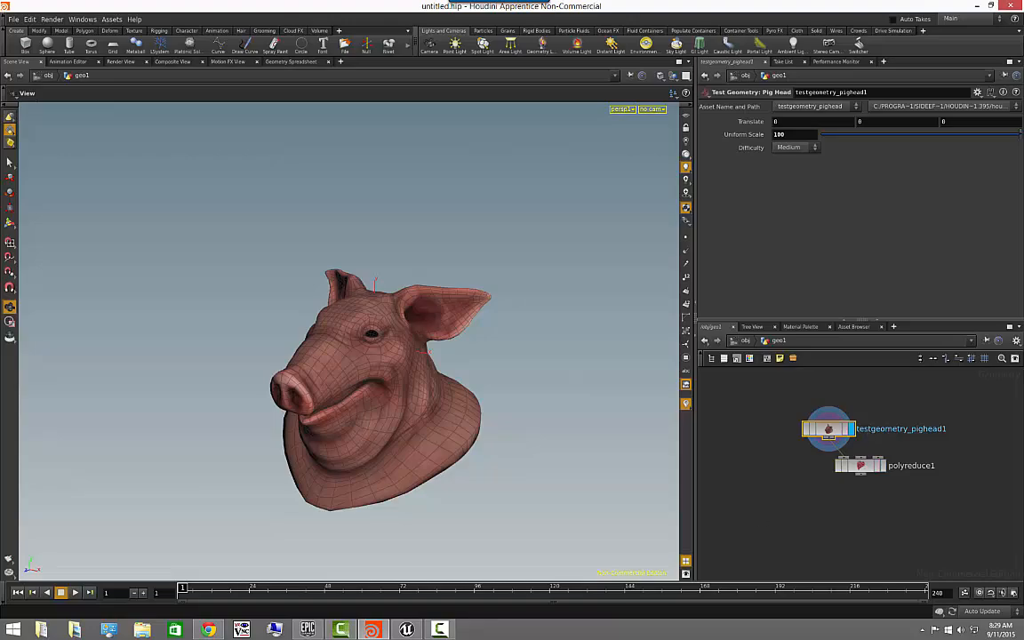
Step: Switch to Unreal Editor and reimport the pigheadlow static mesh from its source file
click(406, 630)
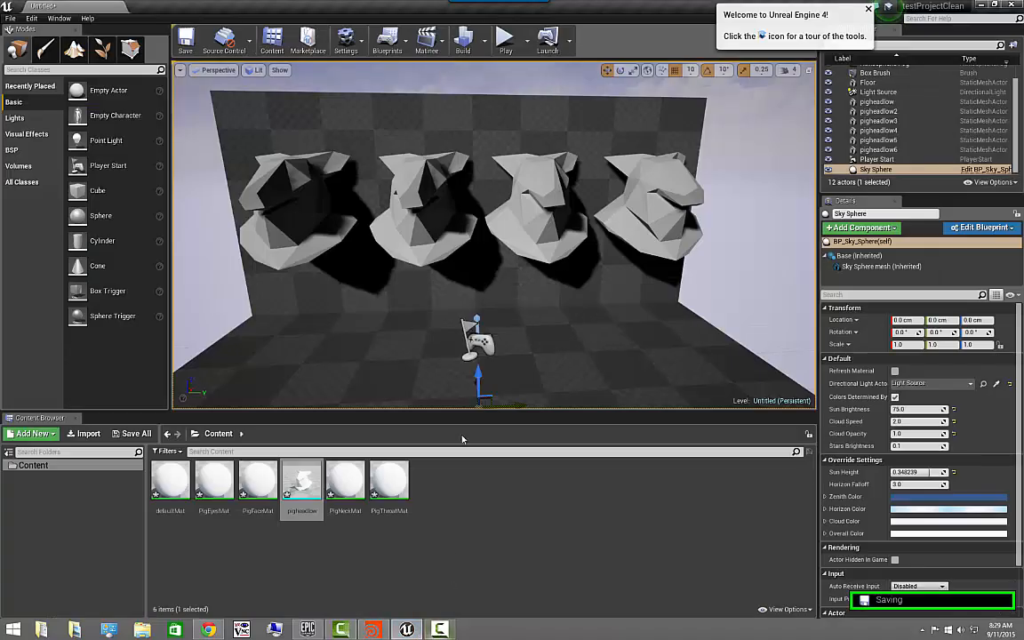
right_click(304, 481)
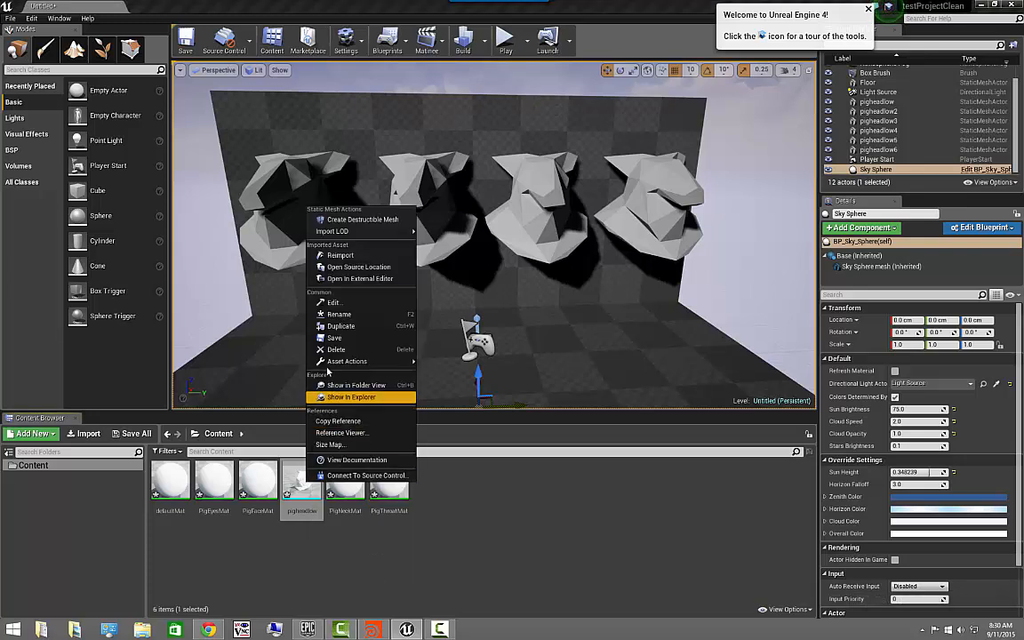
click(343, 257)
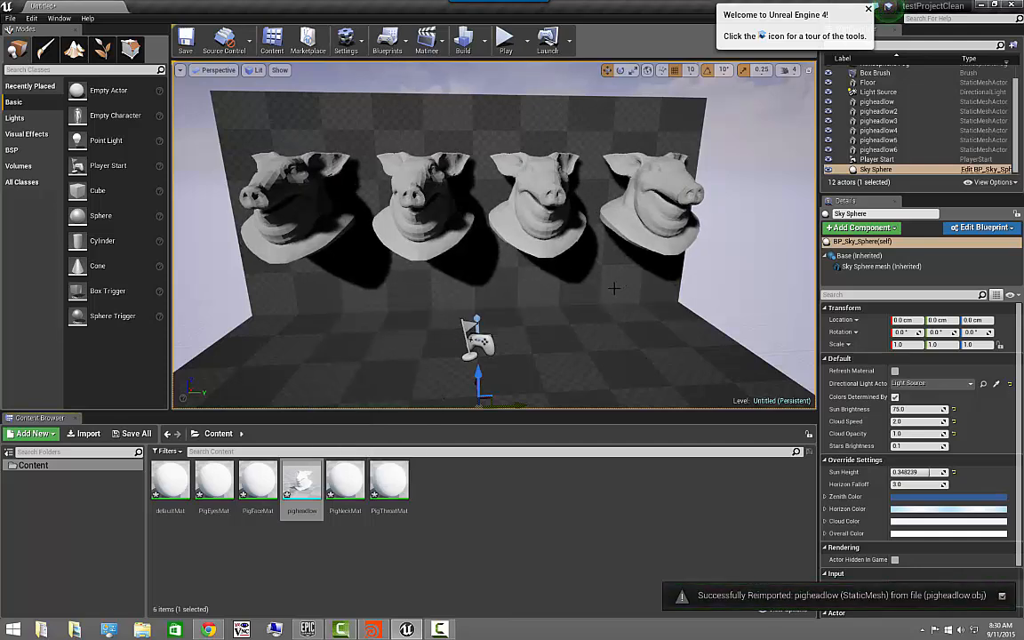
alt+drag(615, 288, 558, 280)
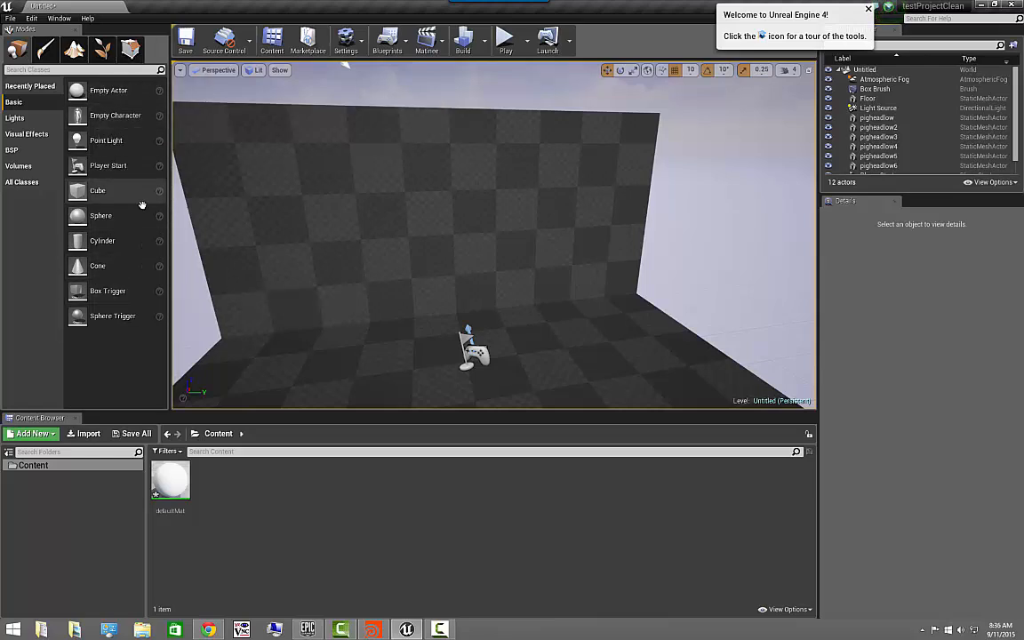
Step: Add a sphere near the wall, raise it to Z 250 cm and scale it uniformly to 2.75
click(681, 257)
right_drag(681, 257, 653, 238)
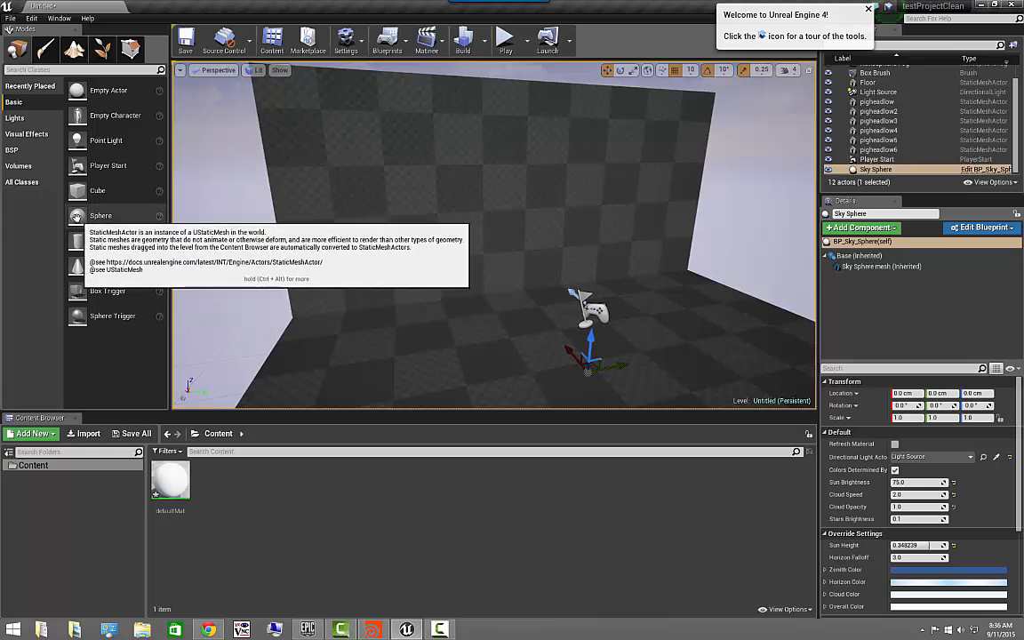
drag(78, 218, 639, 250)
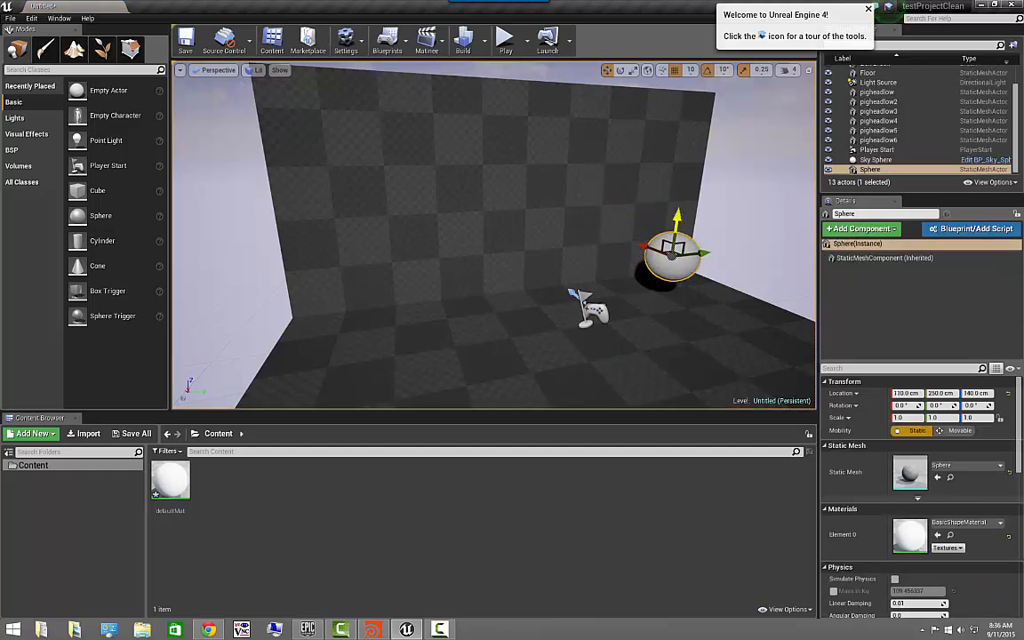
drag(680, 220, 690, 165)
key(e)
key(r)
drag(701, 208, 751, 174)
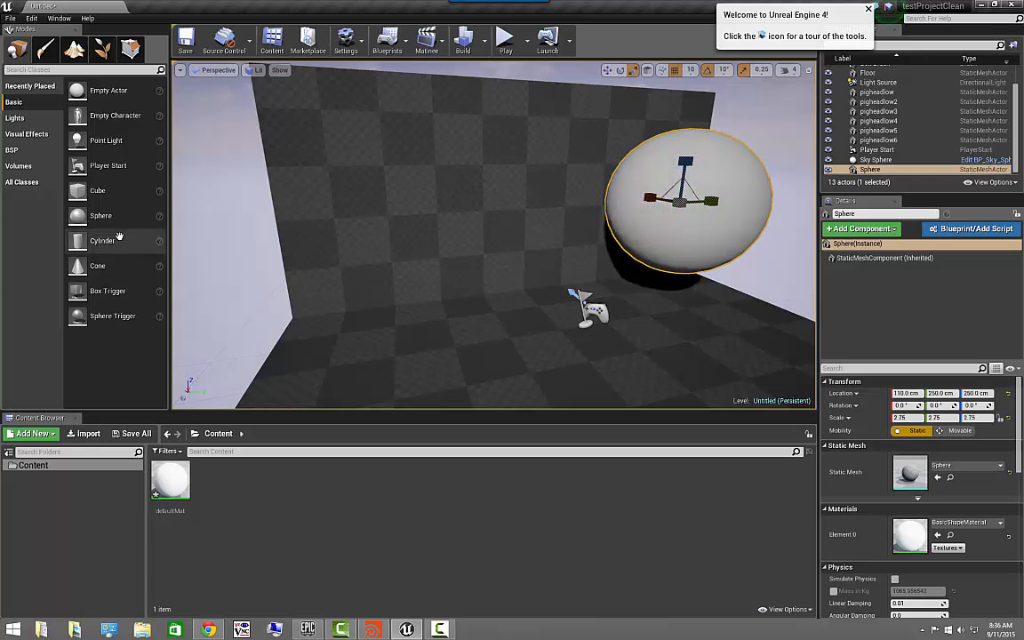
Step: Add a cylinder, rotate it -90° about Y and place it in front of the sphere at -30, 230, 250 cm
drag(89, 241, 706, 337)
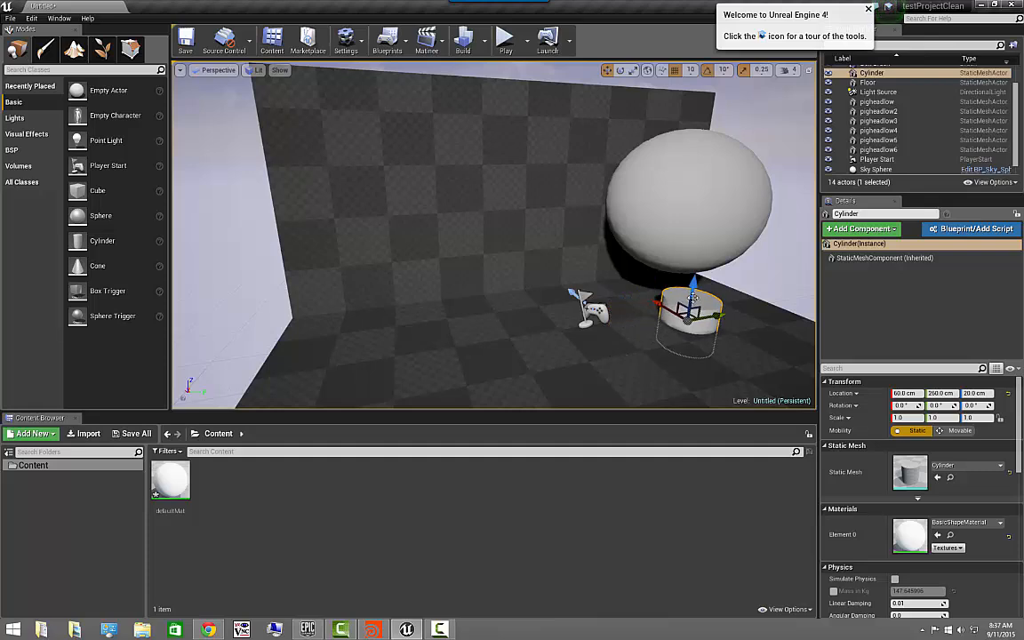
drag(693, 289, 710, 166)
drag(676, 202, 715, 229)
alt+drag(734, 284, 623, 169)
key(e)
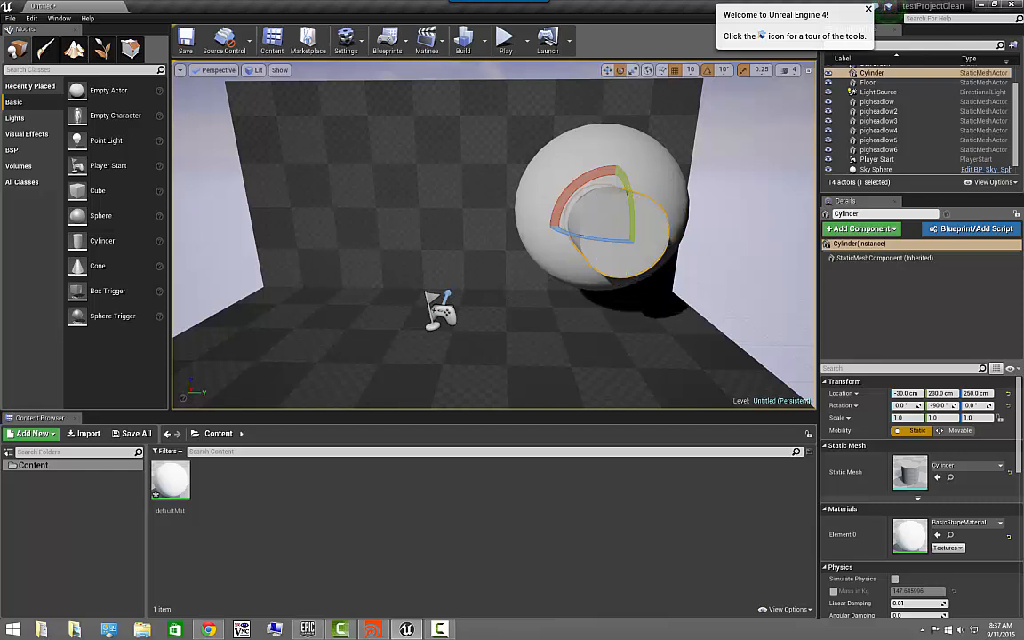
Step: Scale the cylinder uniformly to 0.75 and deselect it
key(r)
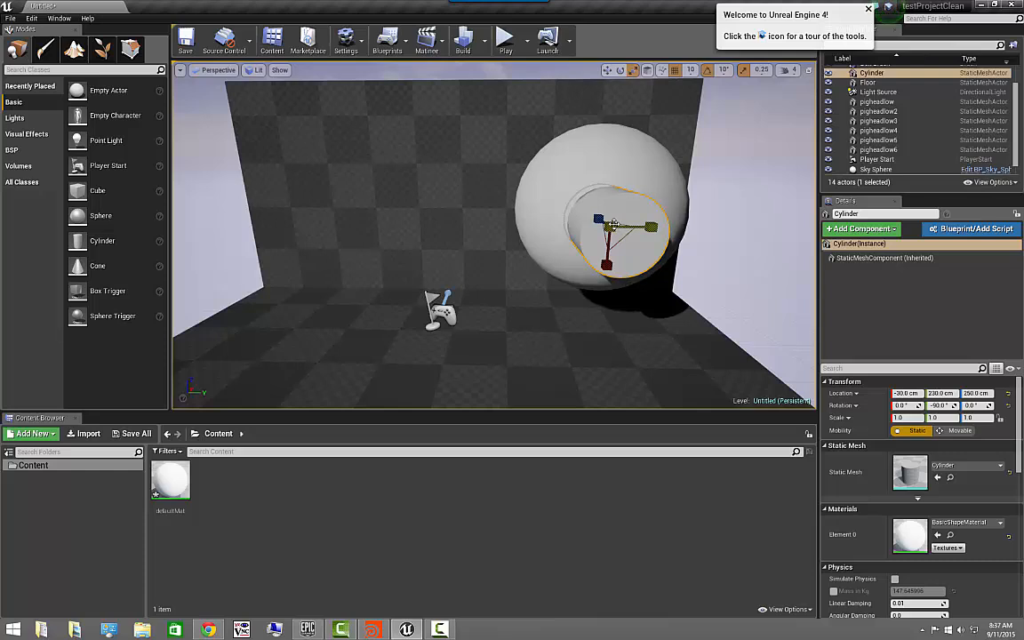
drag(609, 227, 592, 255)
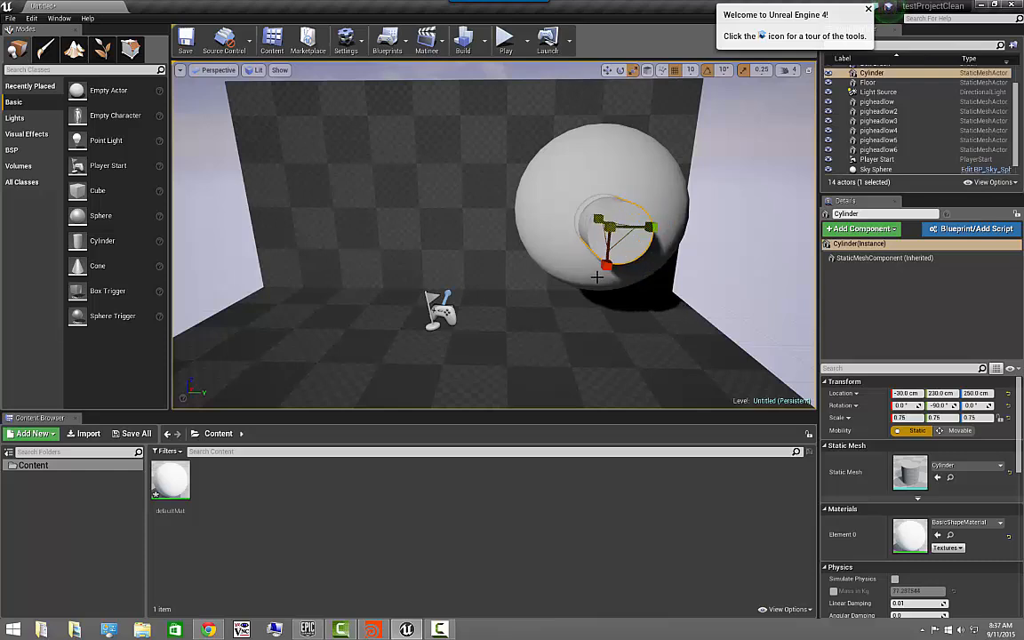
click(246, 284)
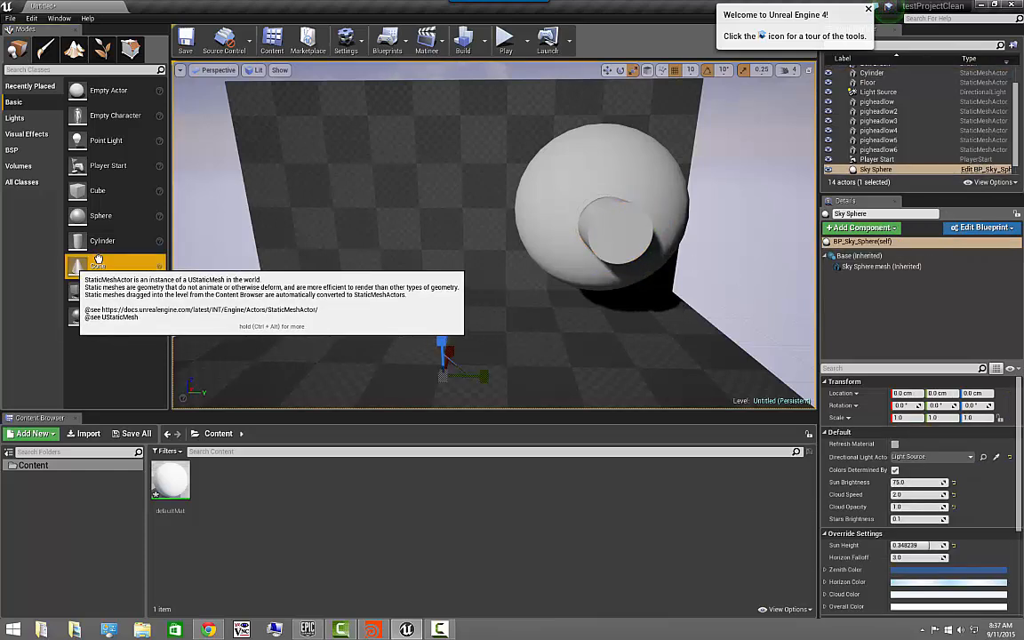
Step: Add a cone as an ear at about 105, 133, 383 cm on the sphere's upper left, flattened to X scale 0.25 and rotated -40° about X
drag(78, 265, 532, 166)
key(e)
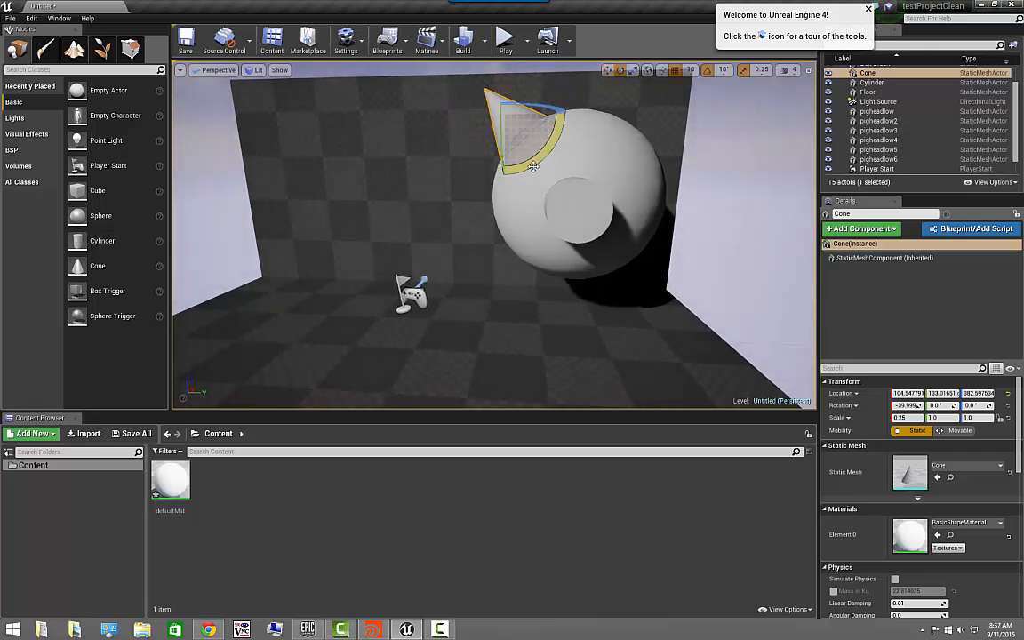
right_drag(793, 165, 788, 165)
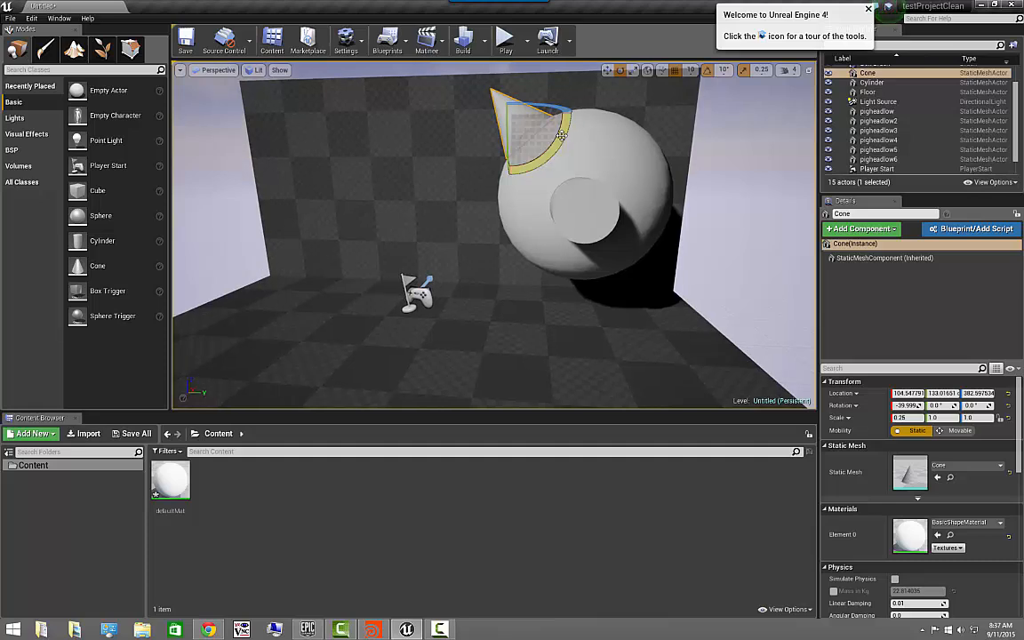
Step: Duplicate the ear cone along Y to the opposite side of the sphere, rotate the copy to 30° about X, and deselect it
key(w)
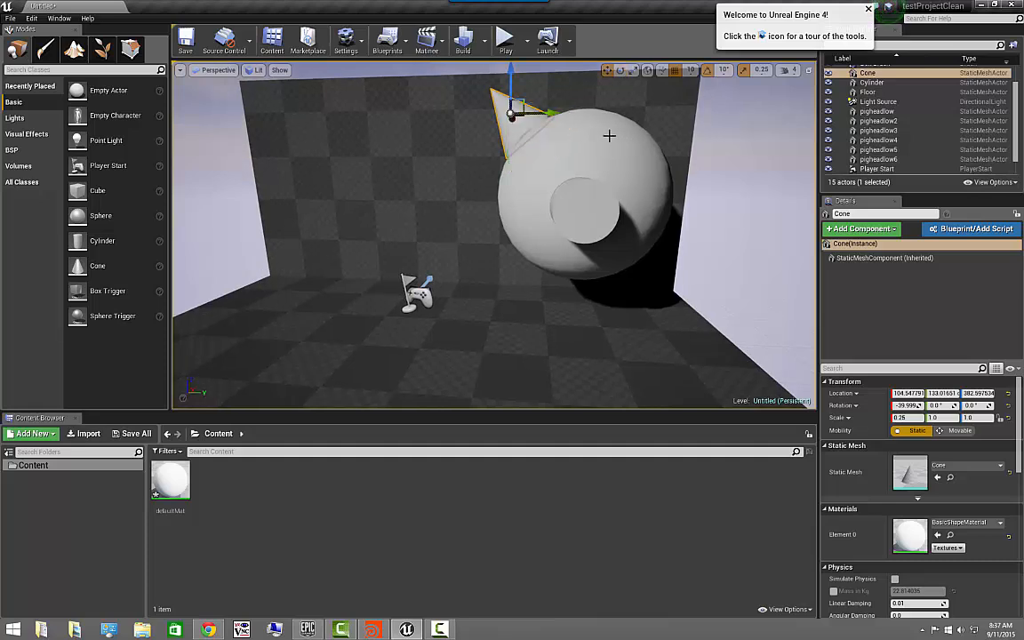
alt+drag(551, 105, 727, 172)
key(e)
key(w)
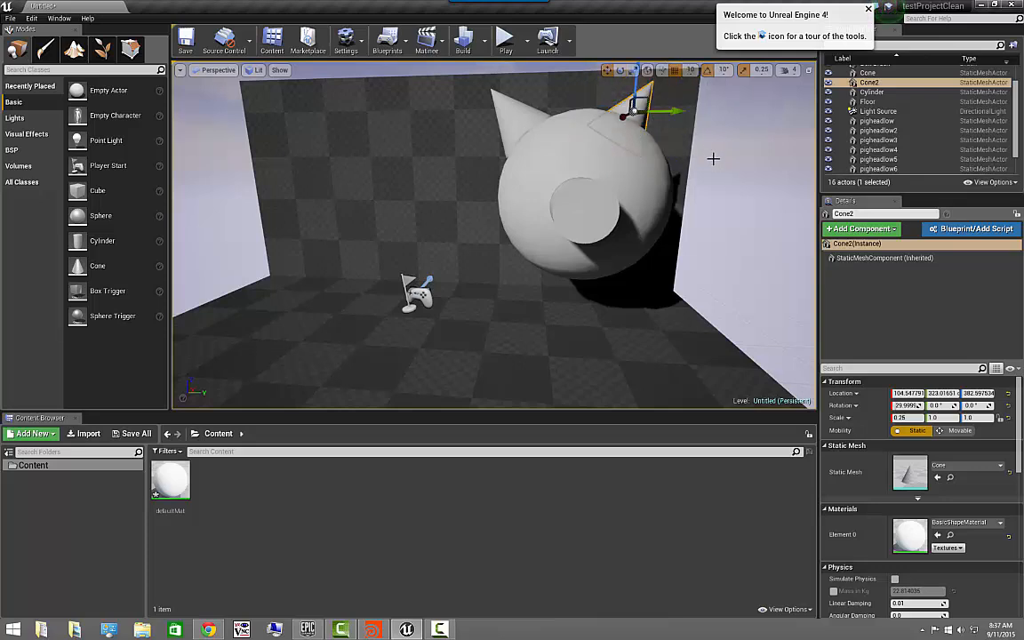
drag(672, 112, 699, 114)
click(709, 261)
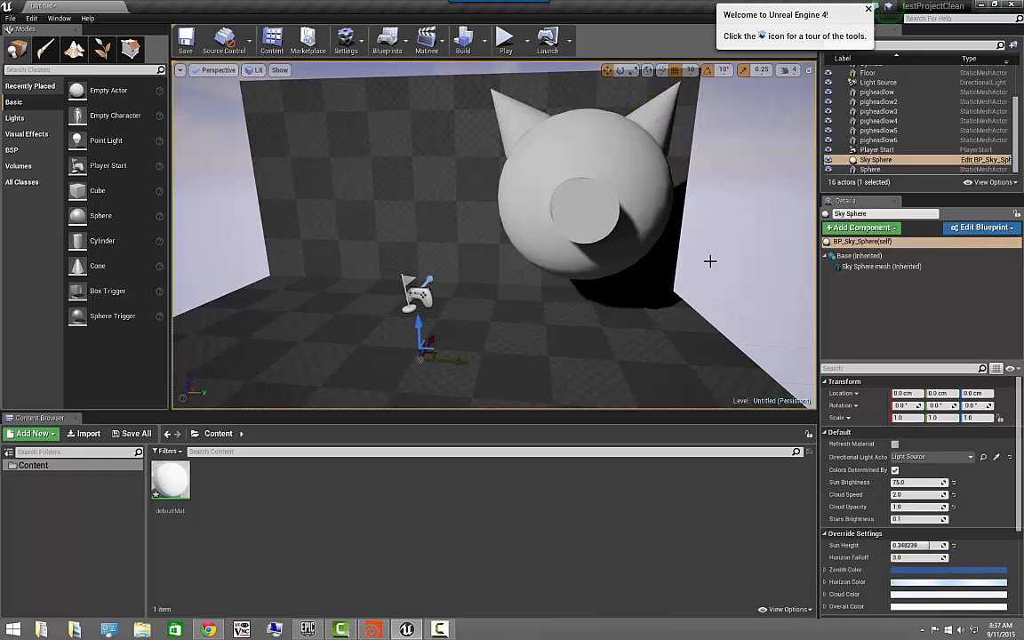
Step: Convert both cones, the sphere and the cylinder into one Blueprint class named pigHeadActor, check it from the front, and close its editor
alt+drag(709, 260, 676, 240)
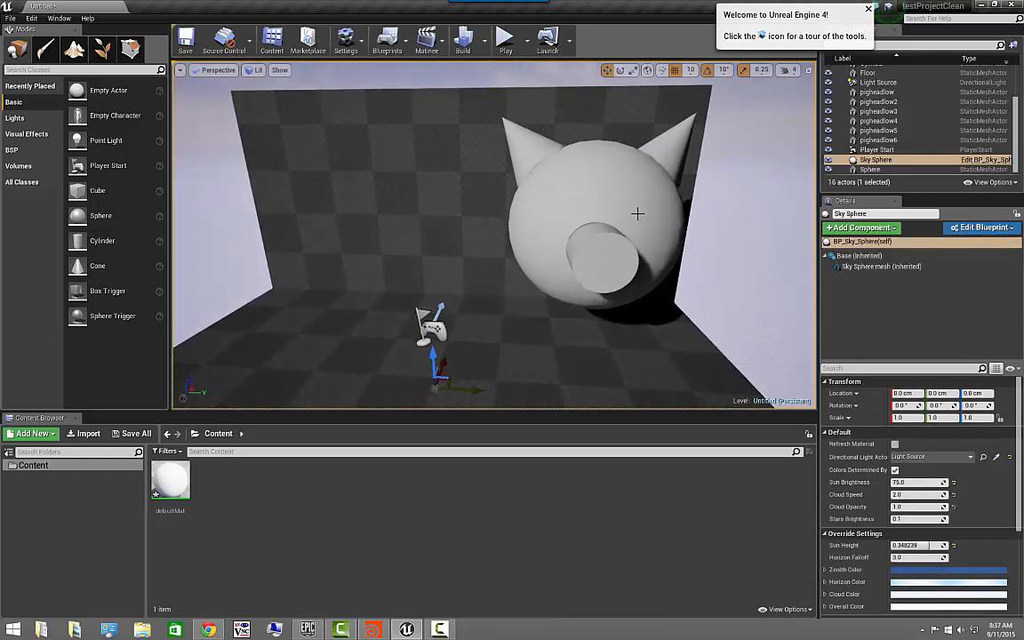
click(520, 137)
ctrl+click(658, 144)
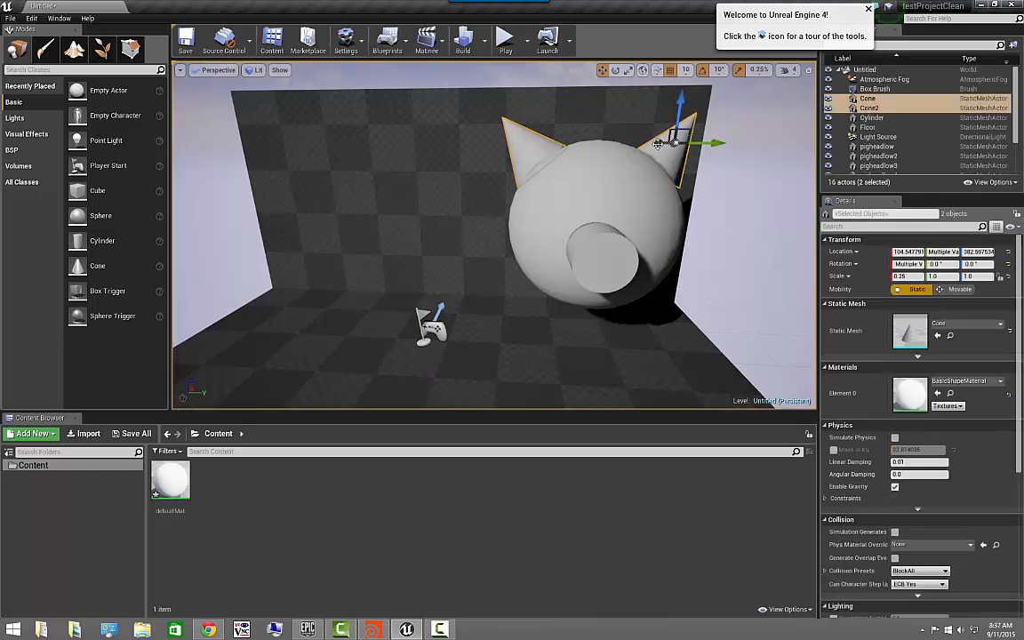
ctrl+click(570, 166)
ctrl+click(574, 229)
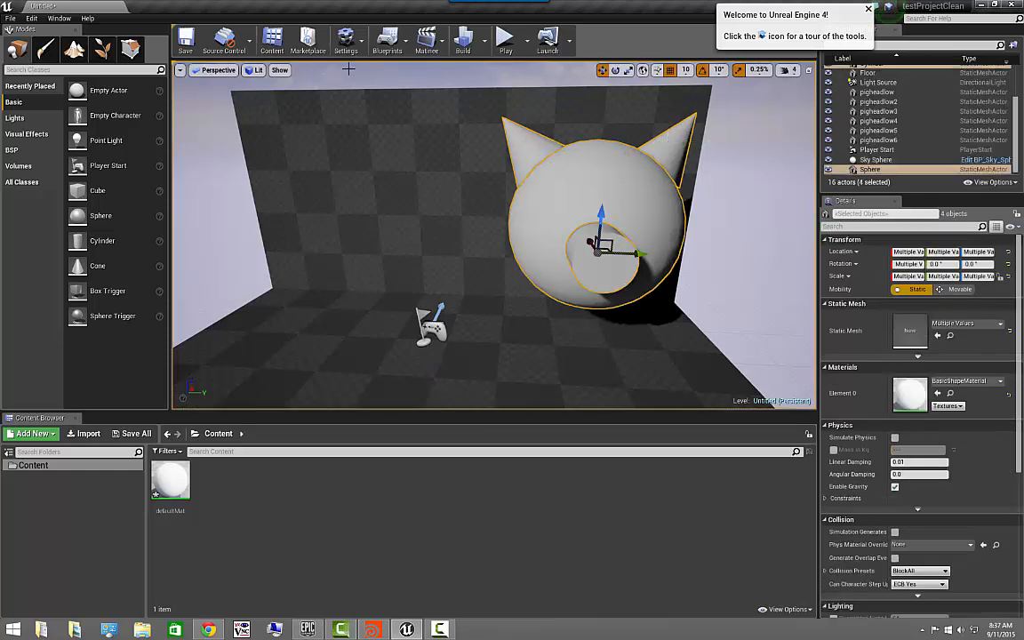
click(388, 40)
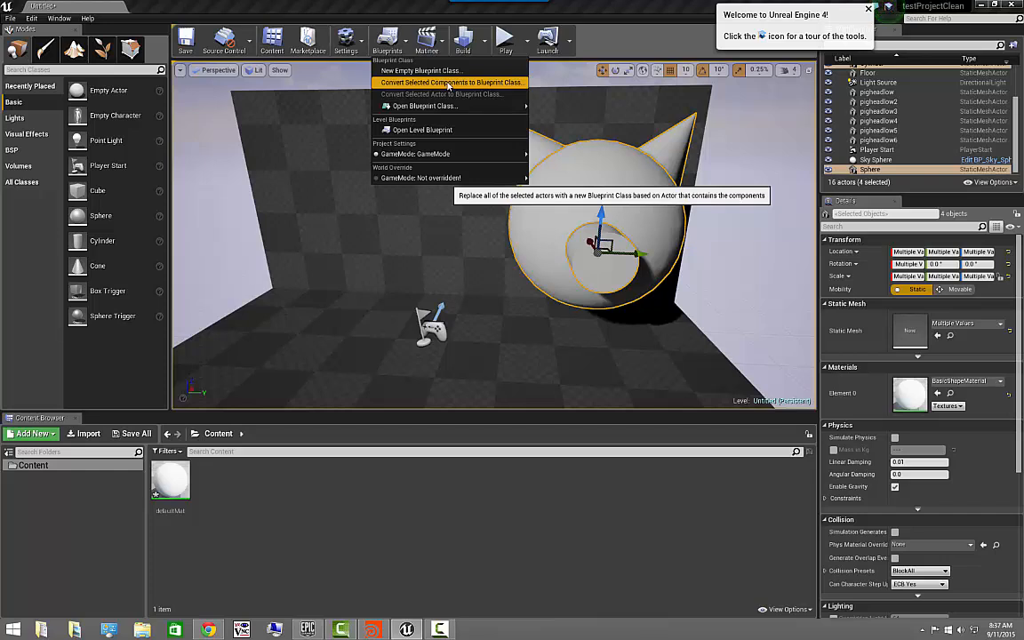
click(448, 82)
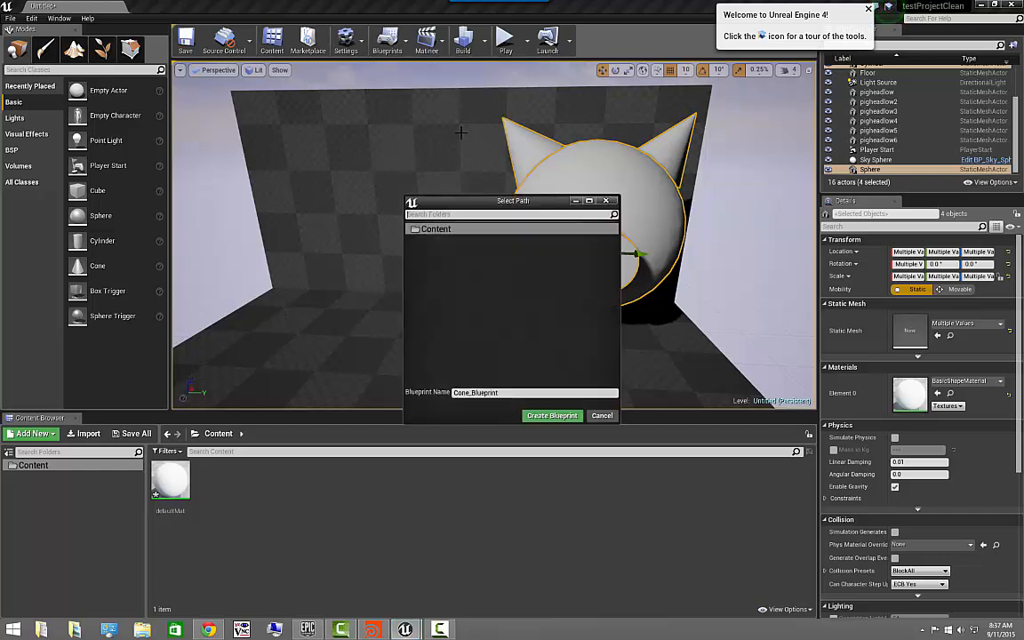
drag(441, 198, 311, 142)
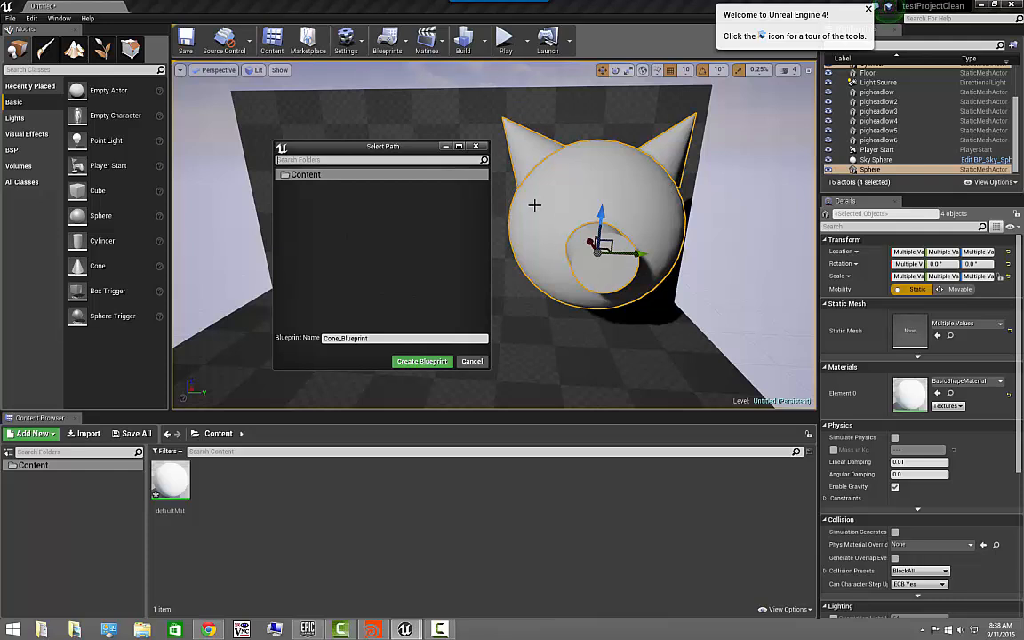
click(360, 338)
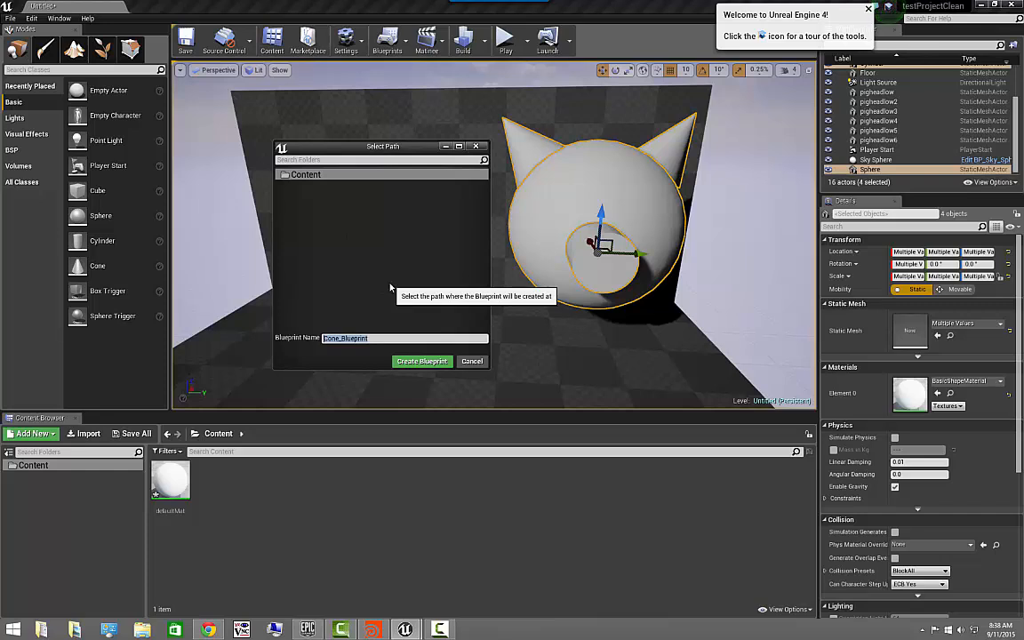
text(pigHeadActor)
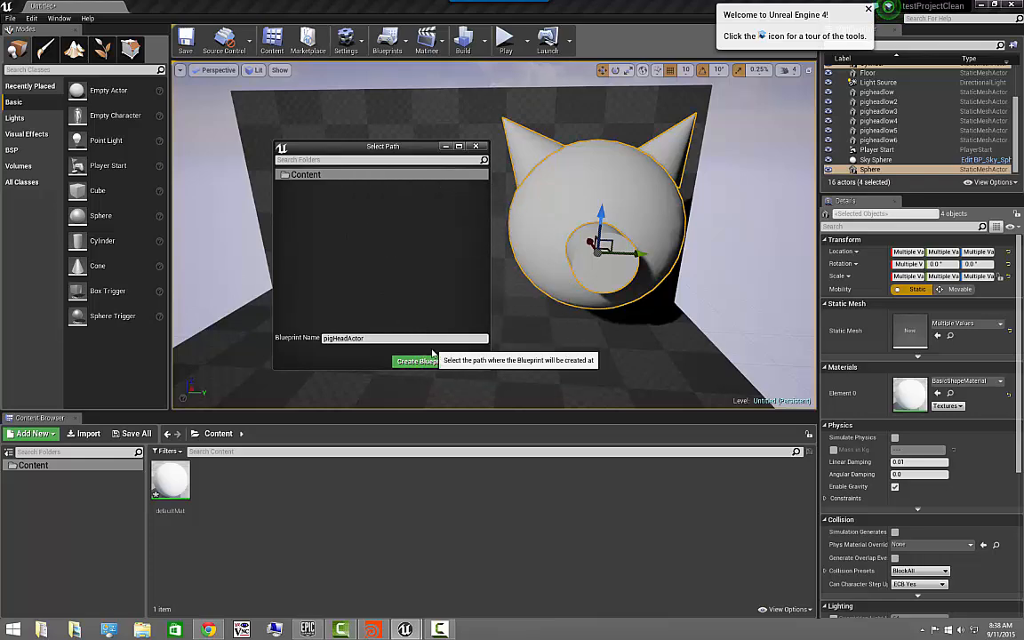
click(416, 361)
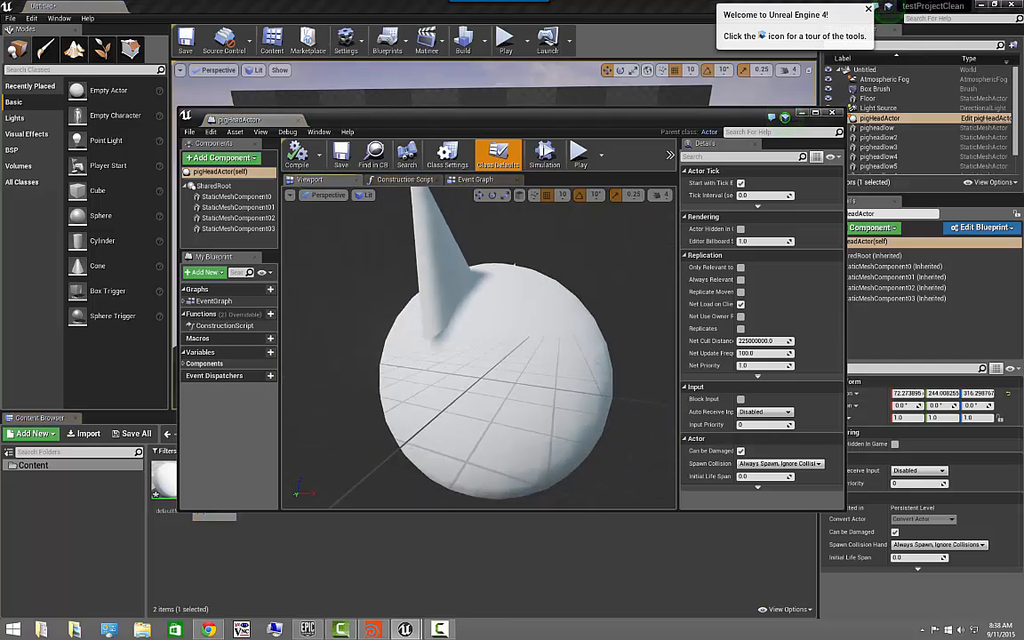
drag(409, 424, 315, 425)
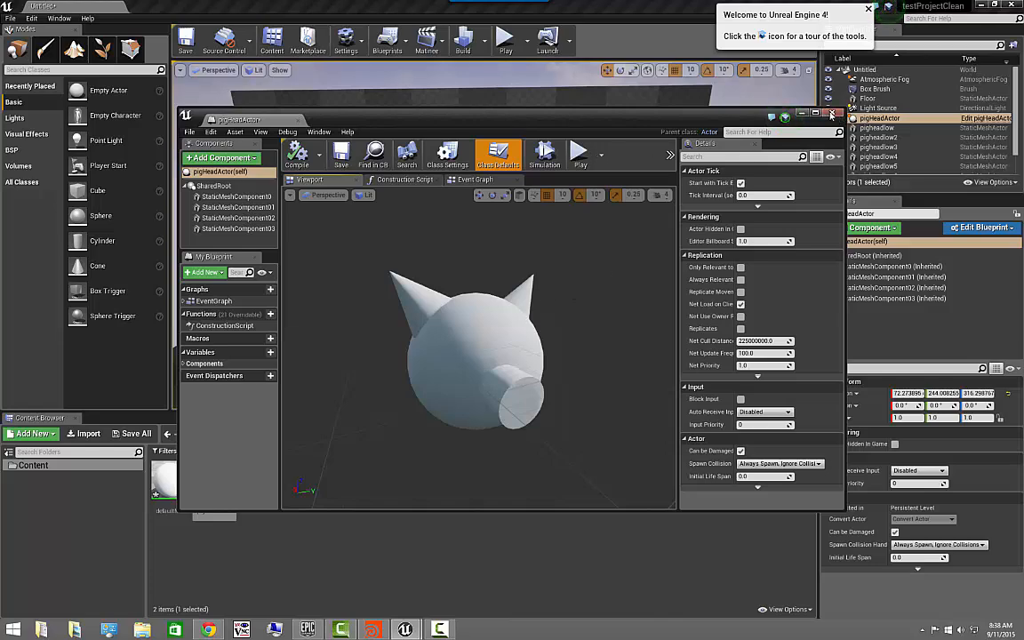
click(832, 114)
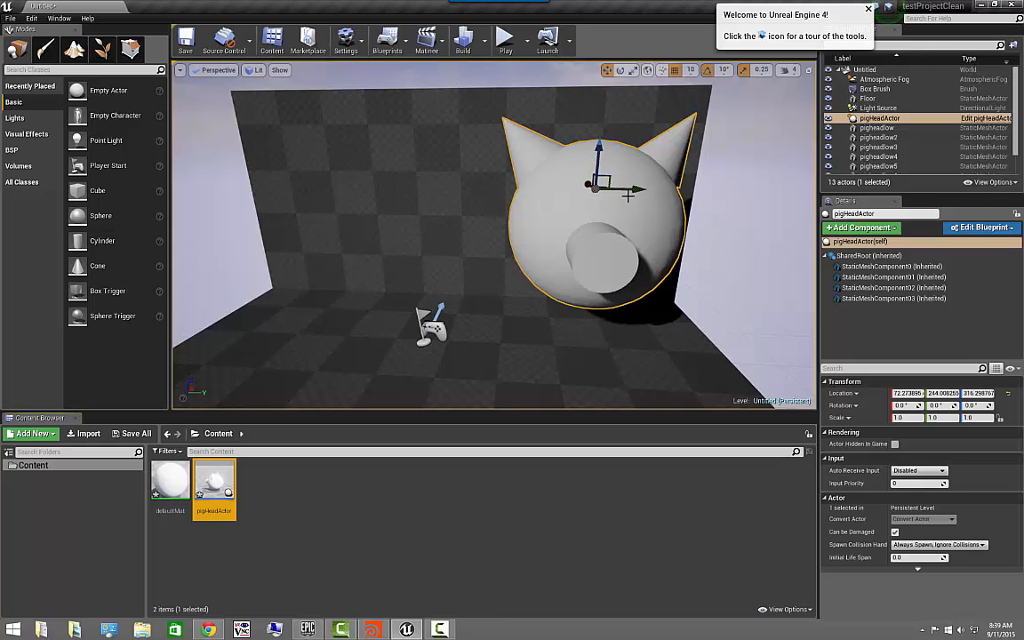
Step: Scale the pigHeadActor in the level to 0.5, move it to about Y -276, Z 336 cm, and push it back toward the wall
drag(629, 194, 319, 159)
key(w)
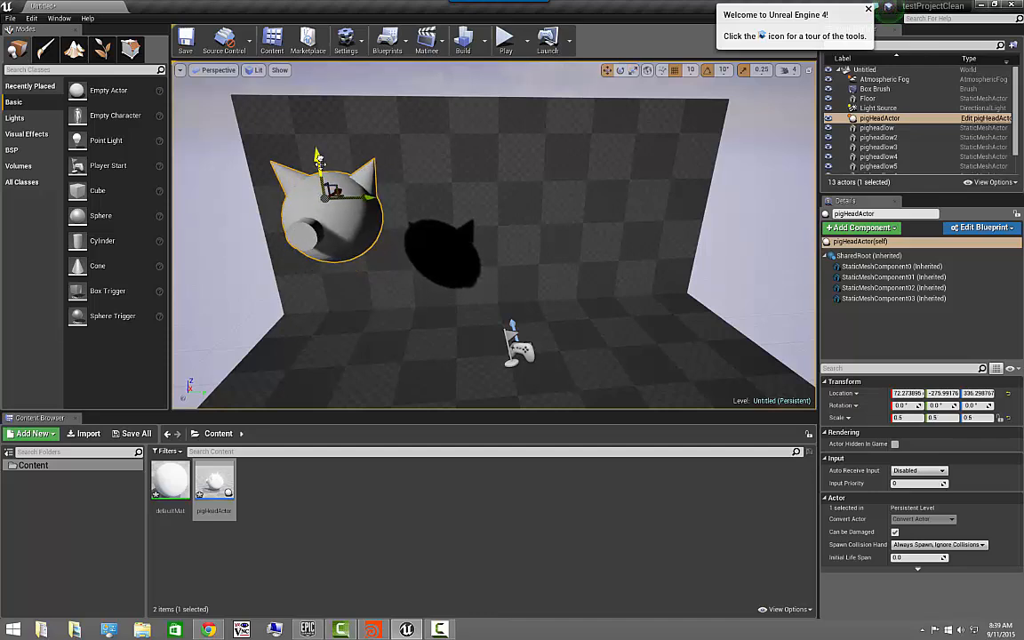
alt+drag(319, 279, 445, 280)
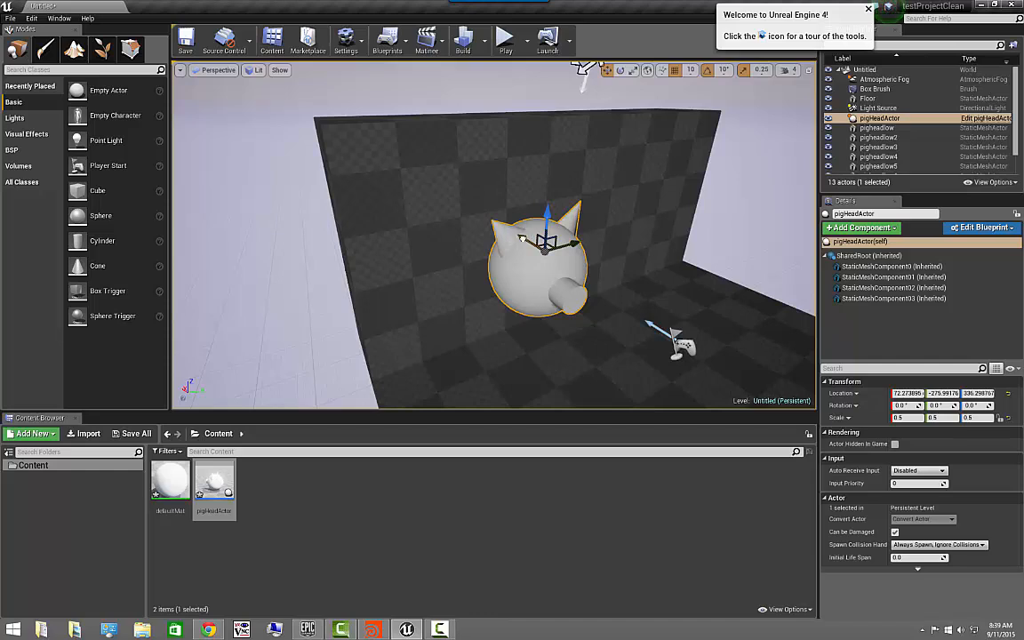
drag(529, 238, 450, 225)
Step: Place a second pigHeadActor on the middle of the wall at 230, -60, 320 cm, scaled uniformly to 0.75
drag(210, 492, 558, 228)
key(e)
key(r)
key(w)
alt+drag(606, 281, 505, 272)
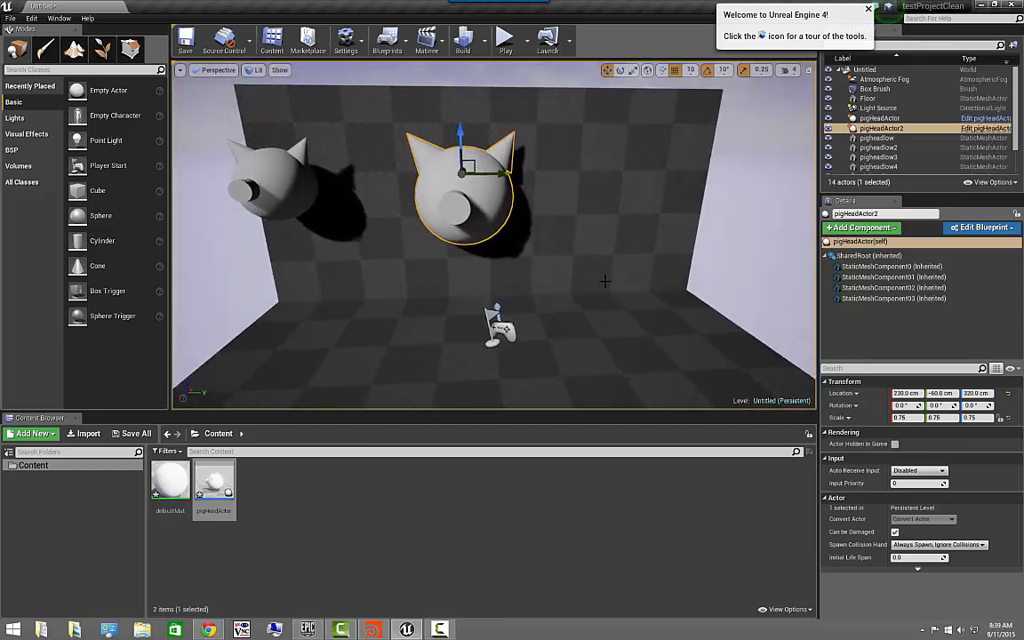
key(e)
key(r)
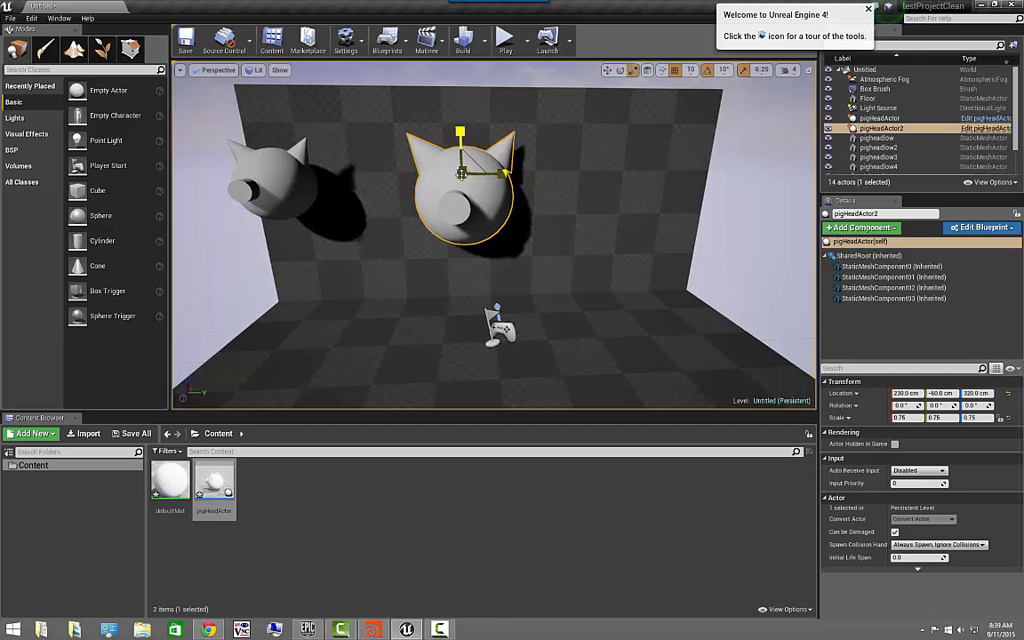
drag(463, 171, 495, 216)
Step: Duplicate the middle pigHeadActor along Y to the right part of the wall and deselect the copy
key(w)
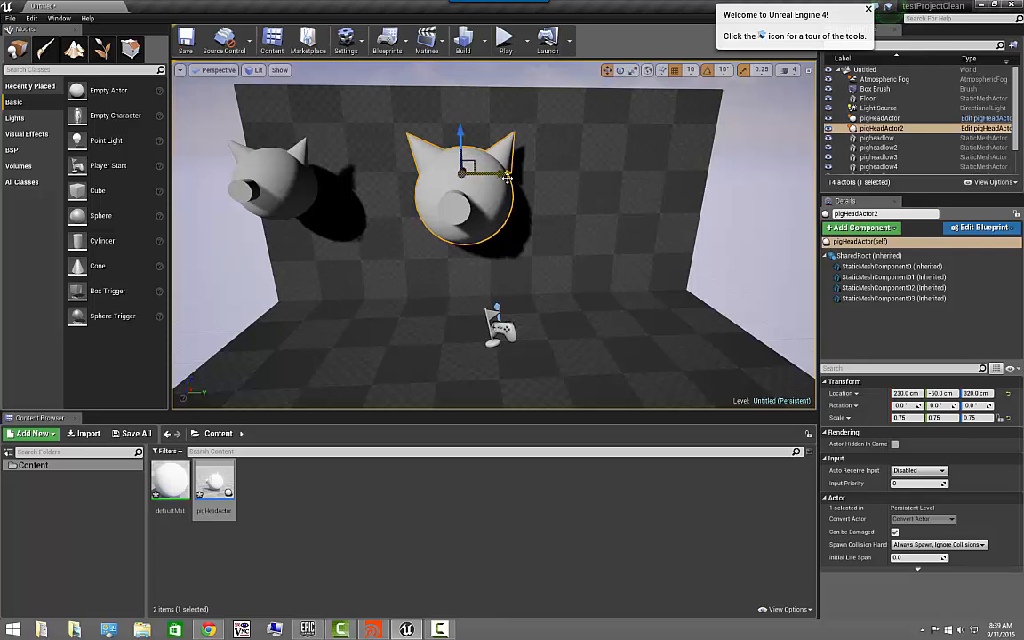
alt+drag(503, 174, 782, 270)
click(782, 270)
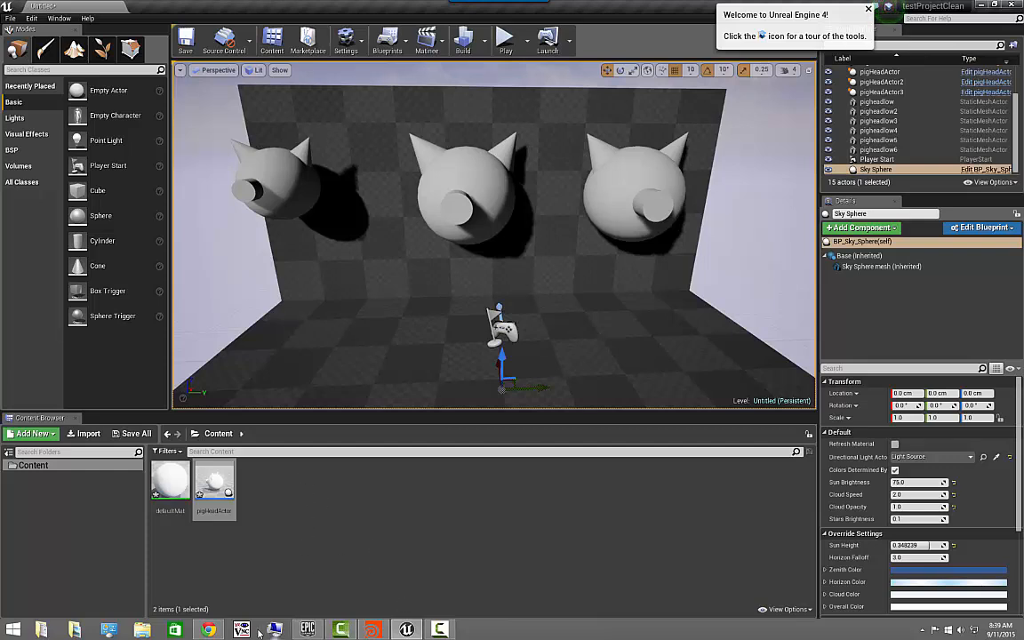
Step: Import pigheadlow.obj into the Content folder with the default FBX options, then close the message log
click(82, 434)
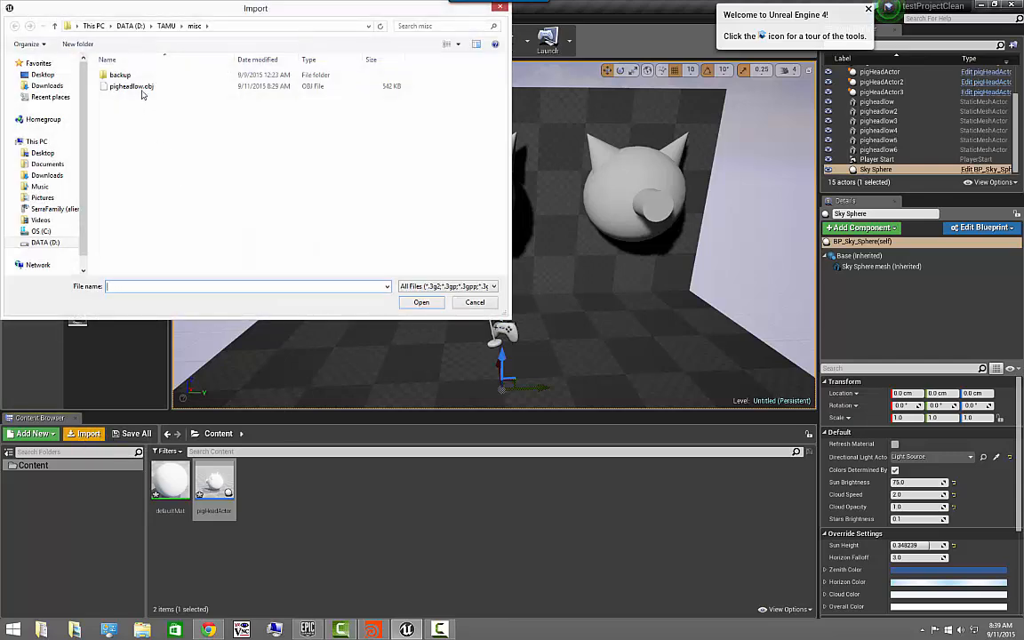
click(130, 86)
click(421, 302)
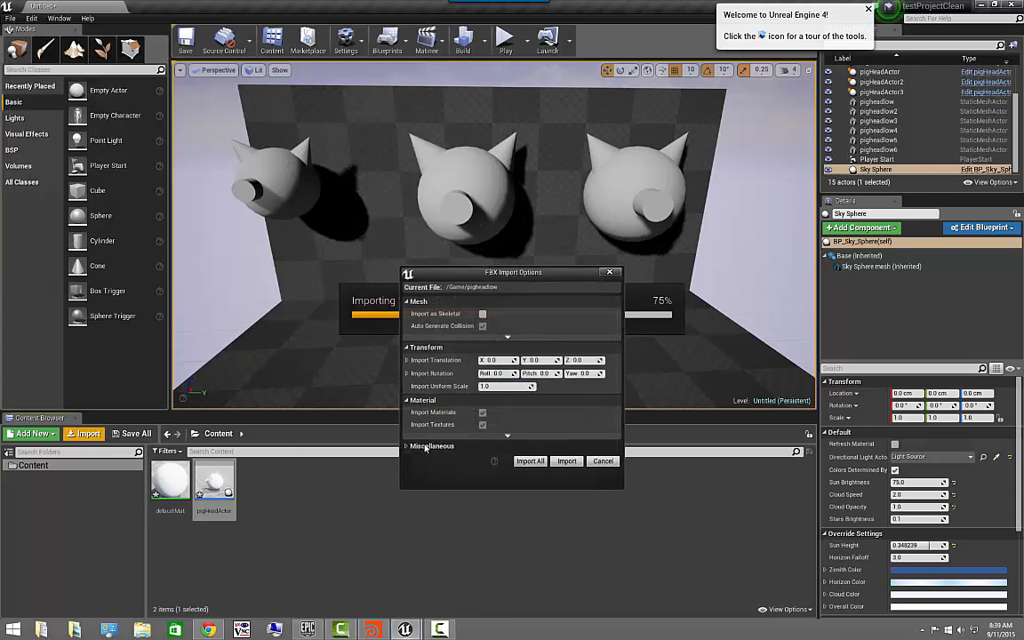
click(566, 462)
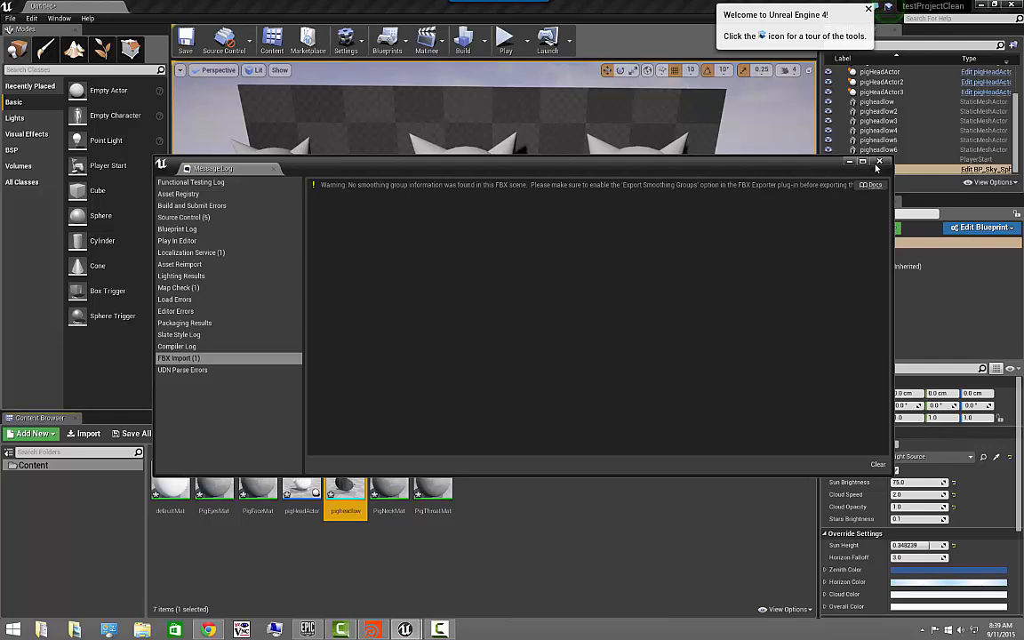
click(879, 163)
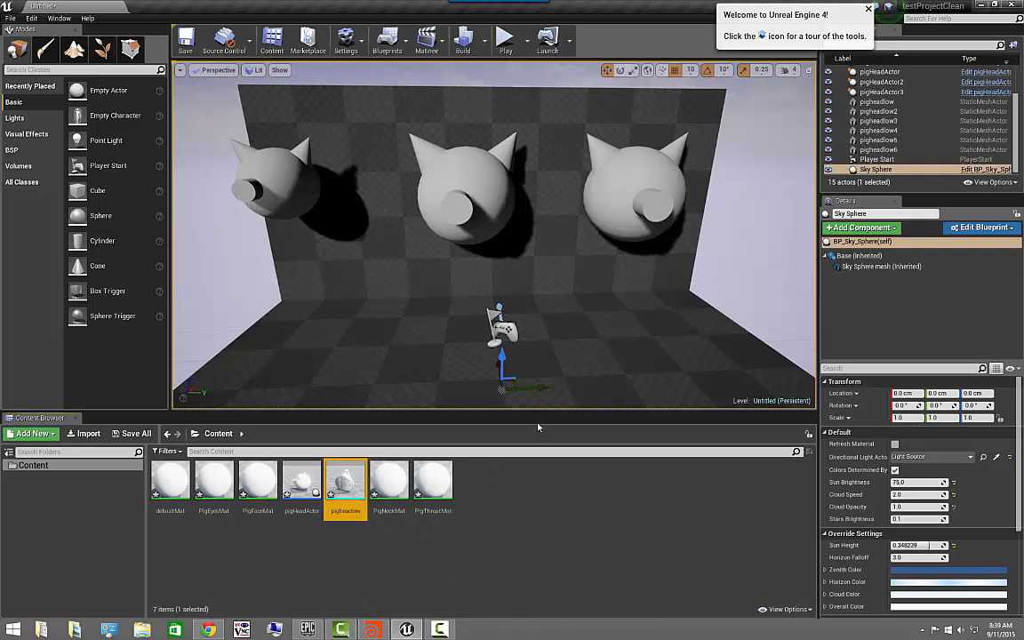
click(601, 549)
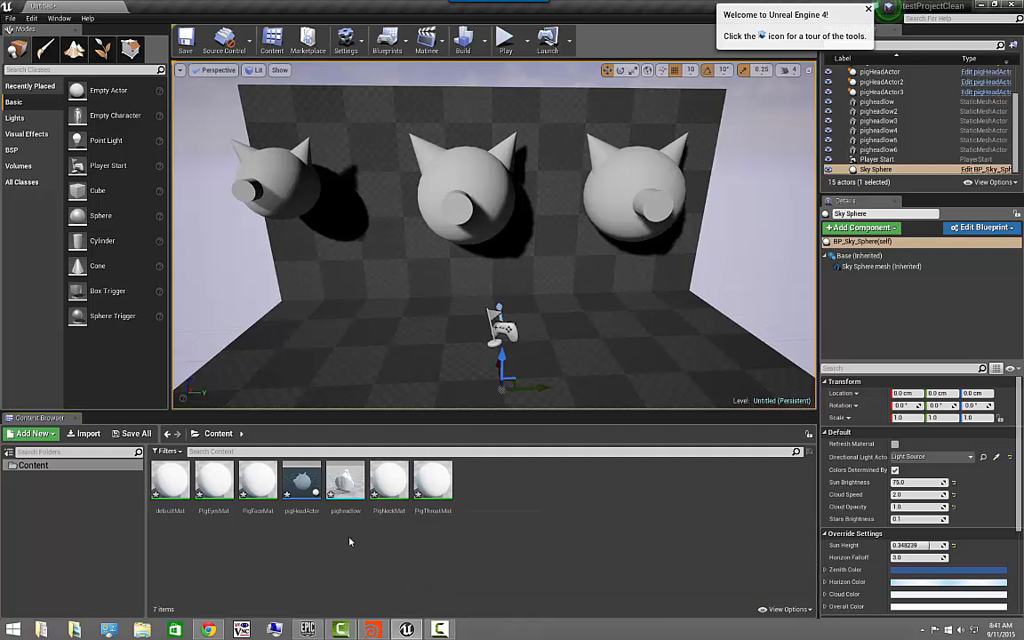
Step: Open the pigHeadActor Blueprint and frame the whole head from the front in its 3D viewport
double_click(302, 480)
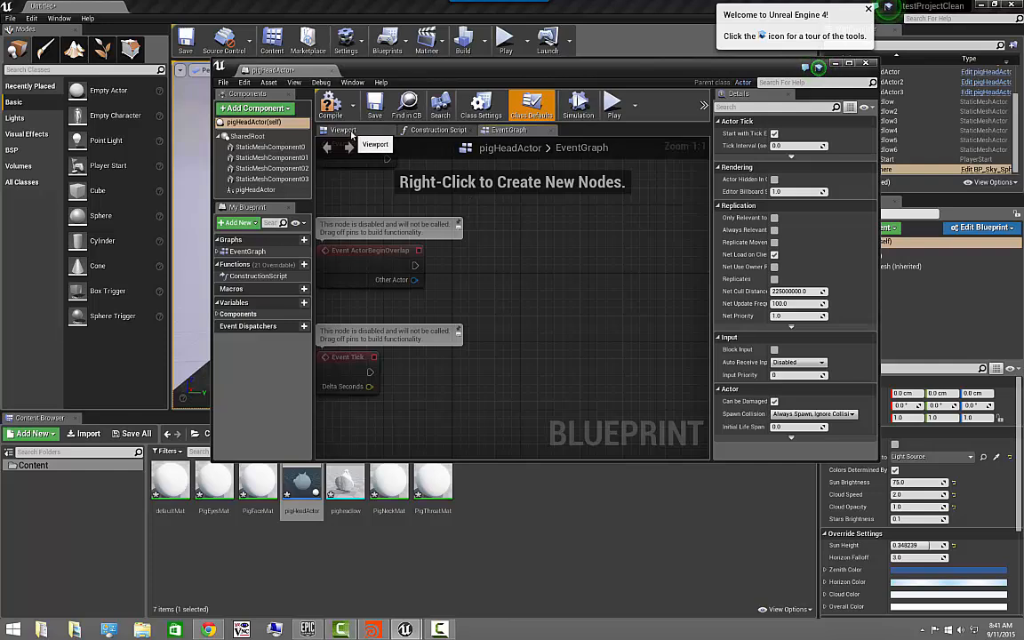
click(351, 132)
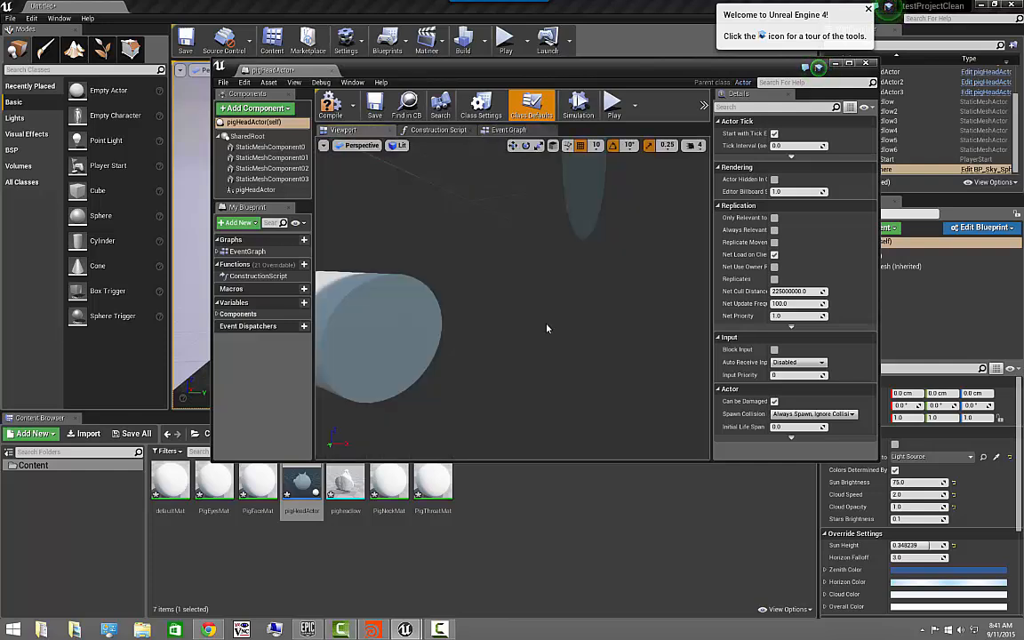
scroll(573, 339, down, 6)
alt+drag(561, 331, 684, 308)
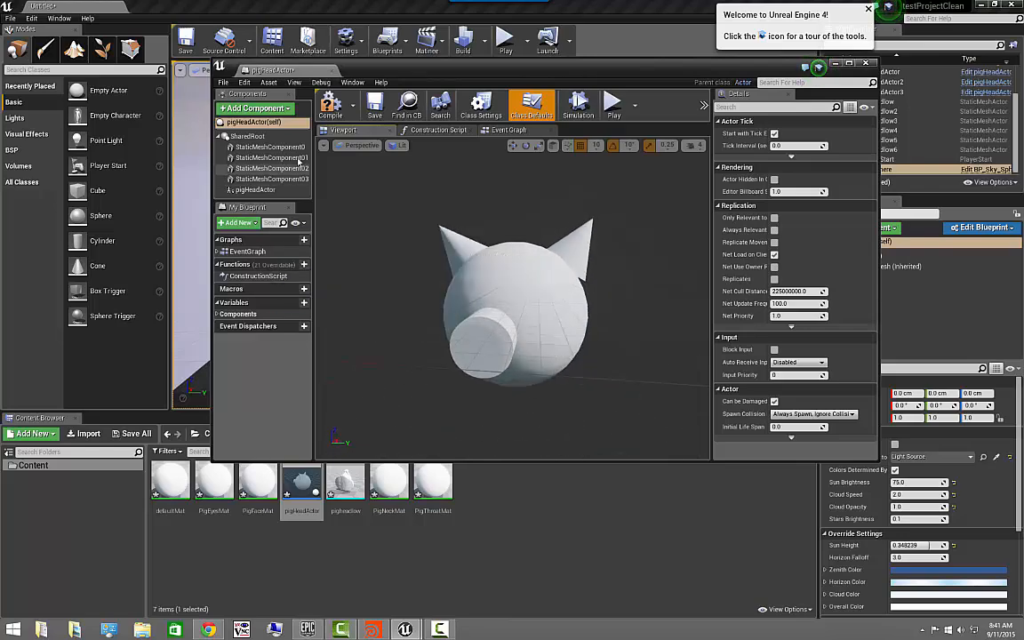
Step: Go through the Blueprint's four static mesh components to see which head shape each one represents
click(267, 147)
click(266, 157)
click(266, 168)
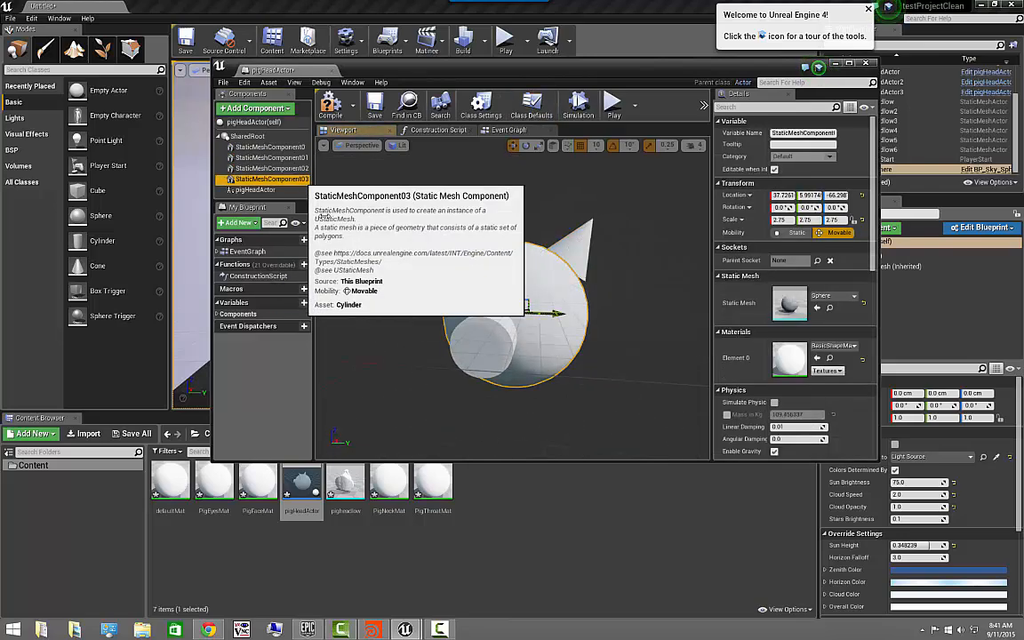
click(266, 178)
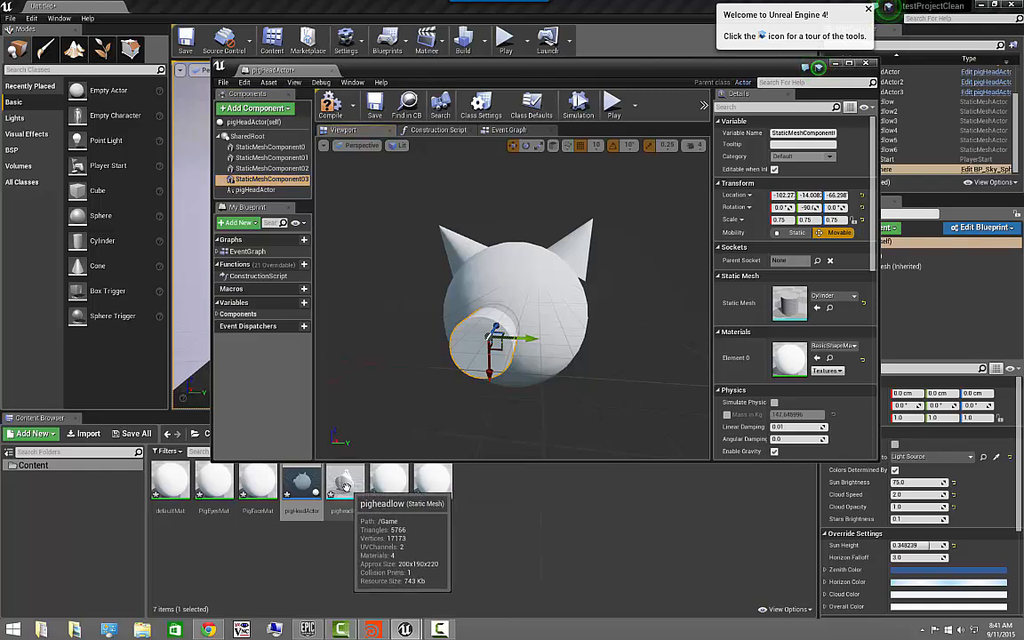
Step: Add the pigheadlow mesh as a component of the pigHeadActor Blueprint and rotate it to face forward like the placeholder head
drag(345, 485, 404, 360)
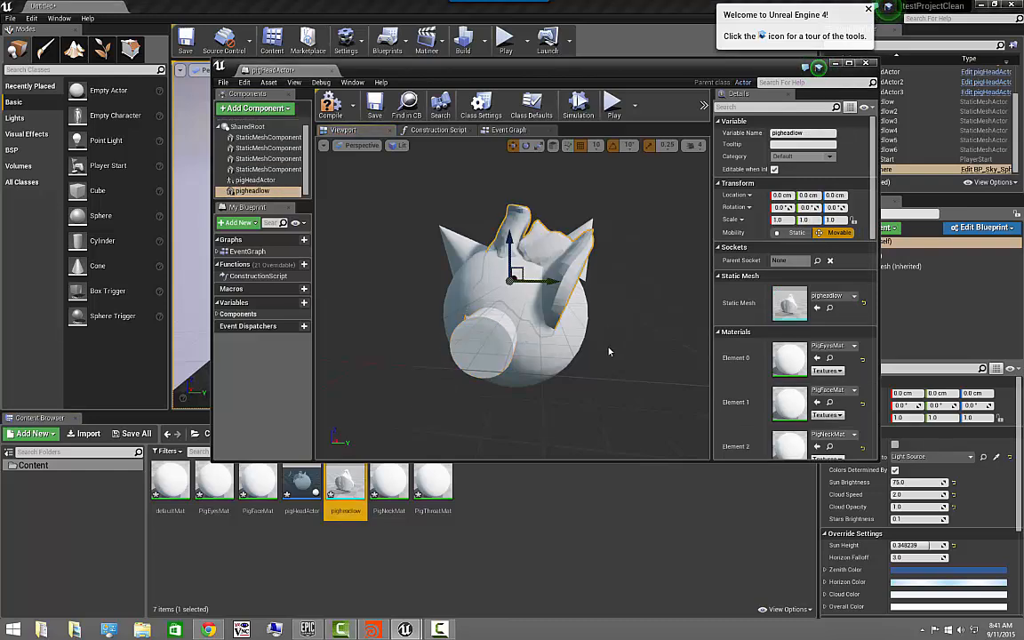
click(534, 279)
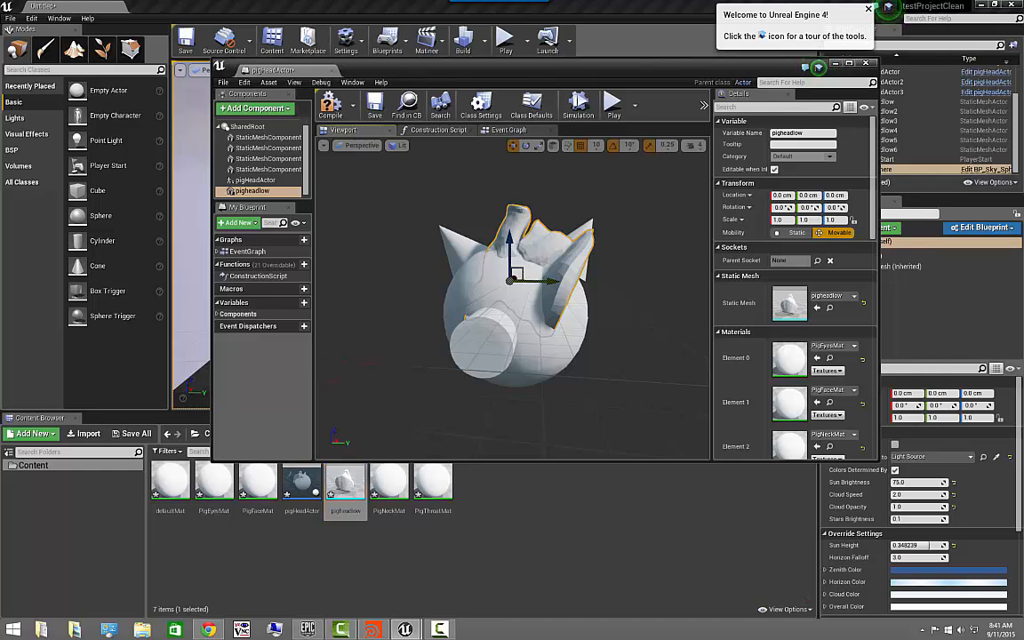
key(e)
drag(561, 266, 531, 186)
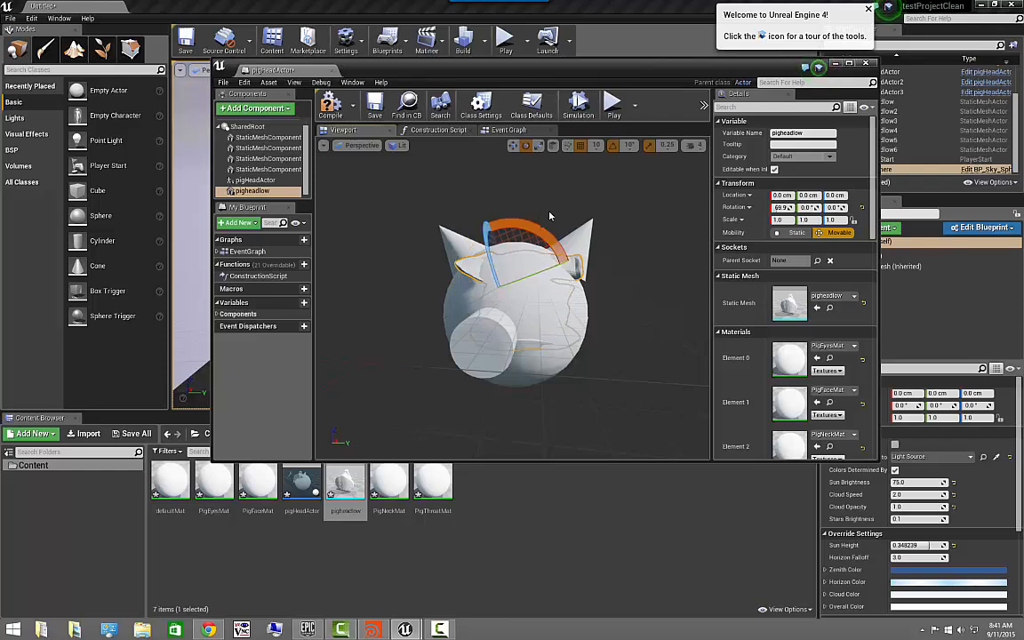
drag(539, 224, 618, 295)
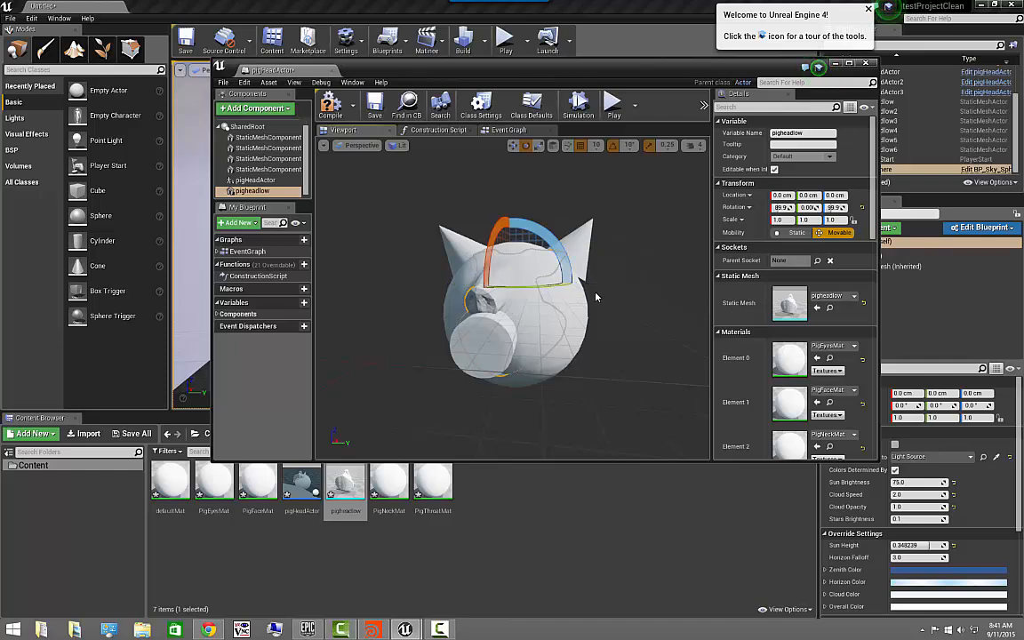
Step: Scale the pigheadlow component uniformly to about 1.41 and move it to about X 39.4, Y 6.9, Z -10 over the placeholder head
key(r)
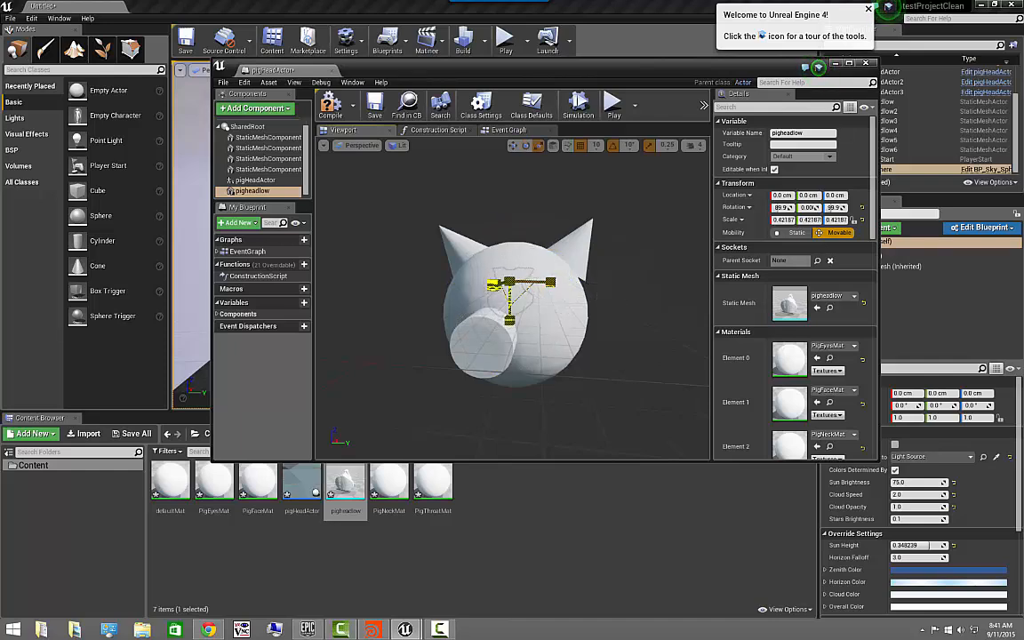
mouse_move(509, 283)
mouse_down()
mouse_move(534, 267)
mouse_move(526, 273)
mouse_up()
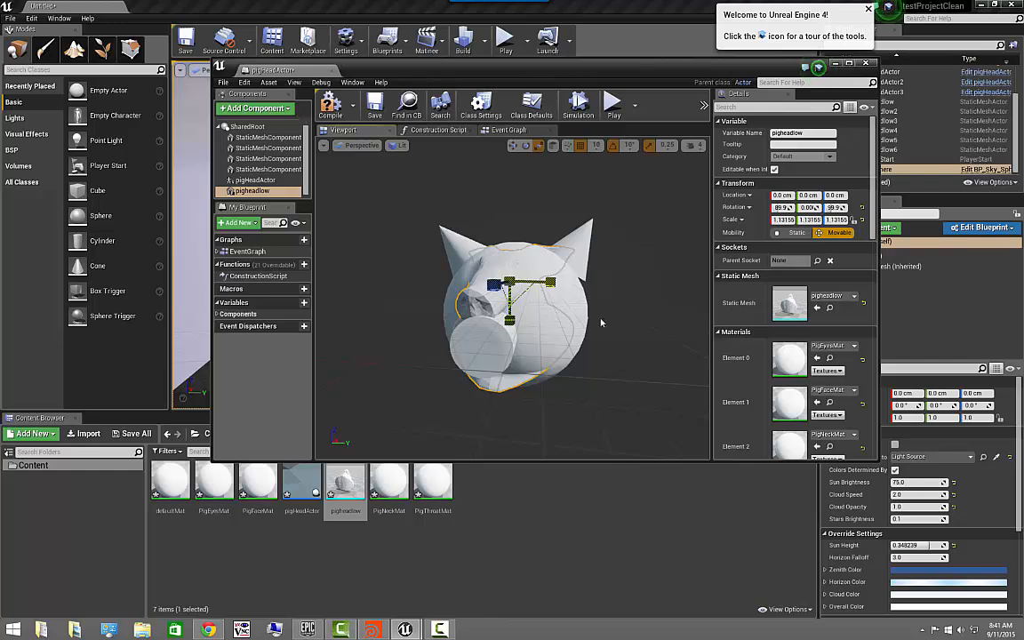
alt+drag(524, 298, 505, 321)
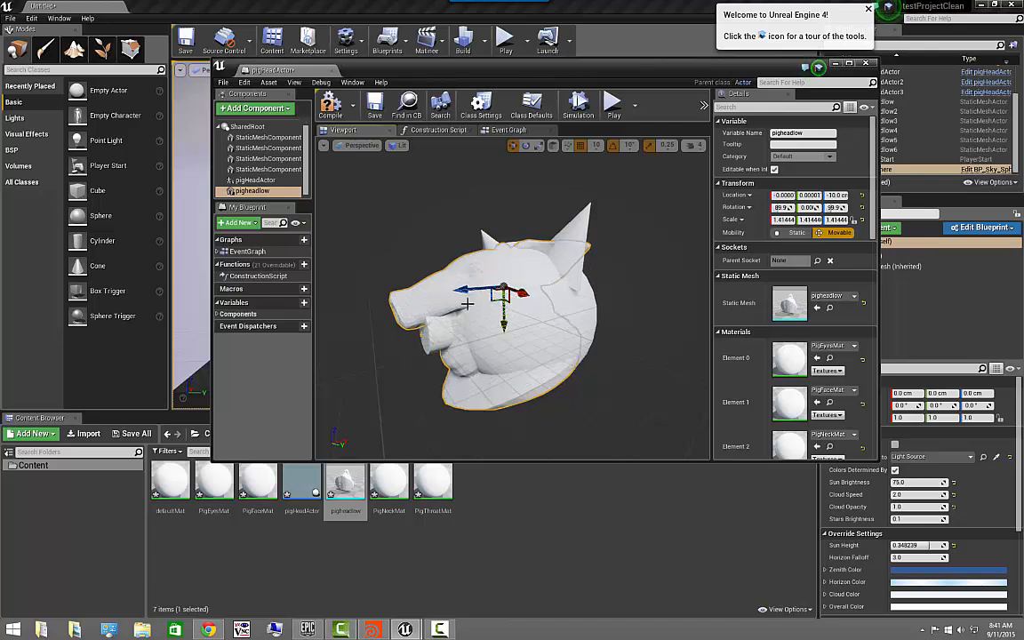
drag(463, 288, 483, 283)
alt+drag(368, 273, 602, 305)
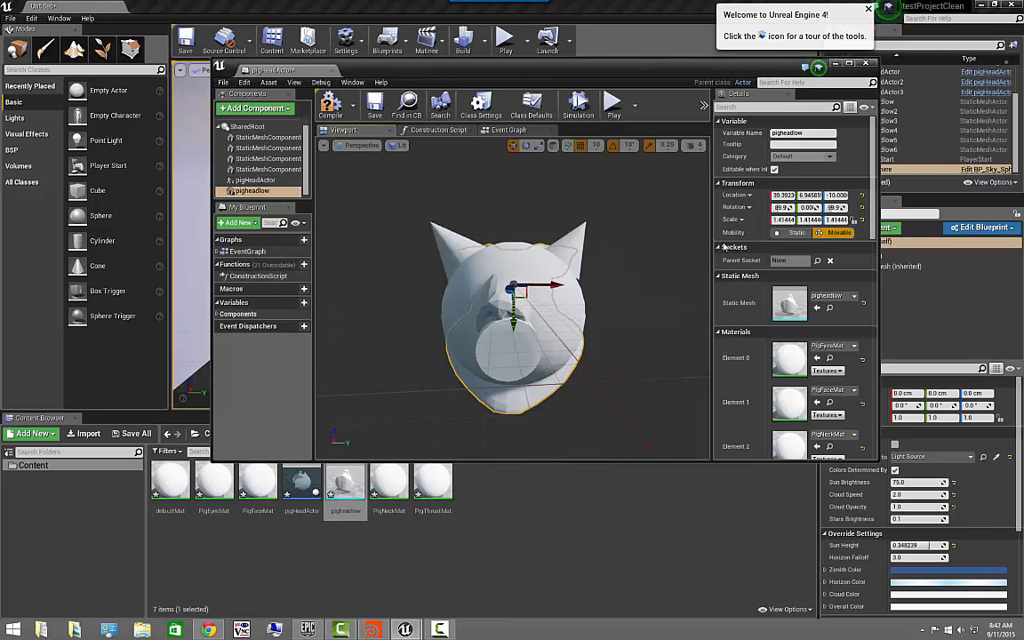
Step: Delete the four placeholder static mesh components from pigHeadActor, keeping the pigheadlow mesh, and save the Blueprint
click(267, 168)
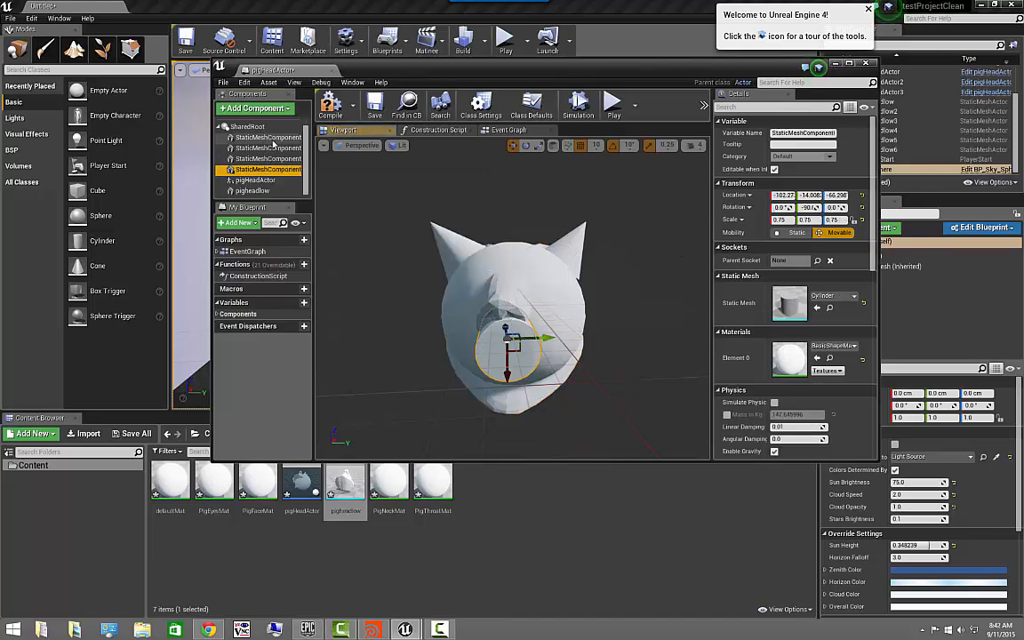
shift+click(267, 137)
key(Delete)
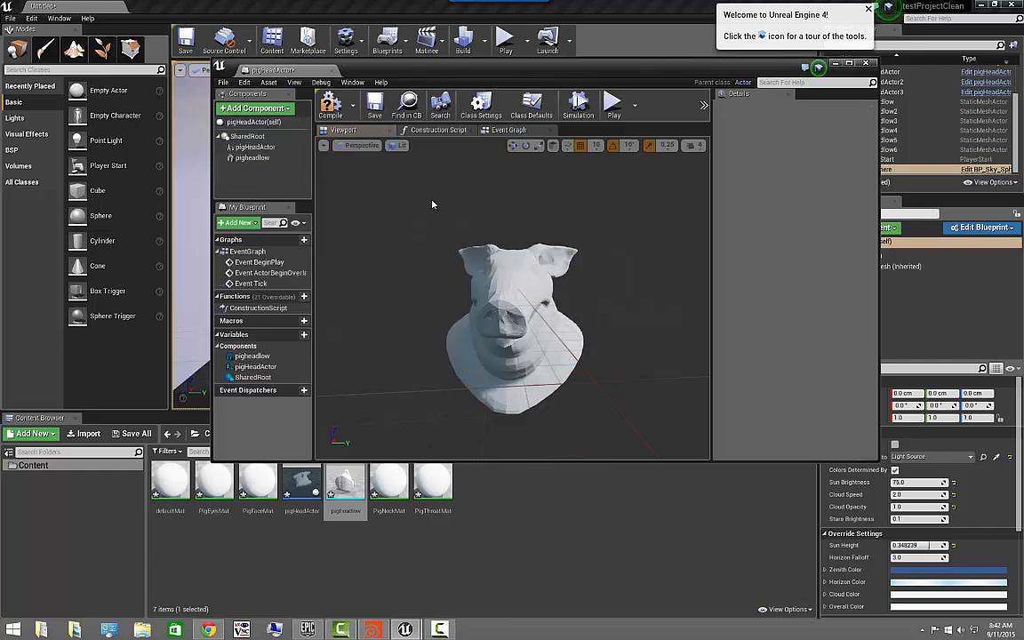
alt+drag(610, 267, 533, 258)
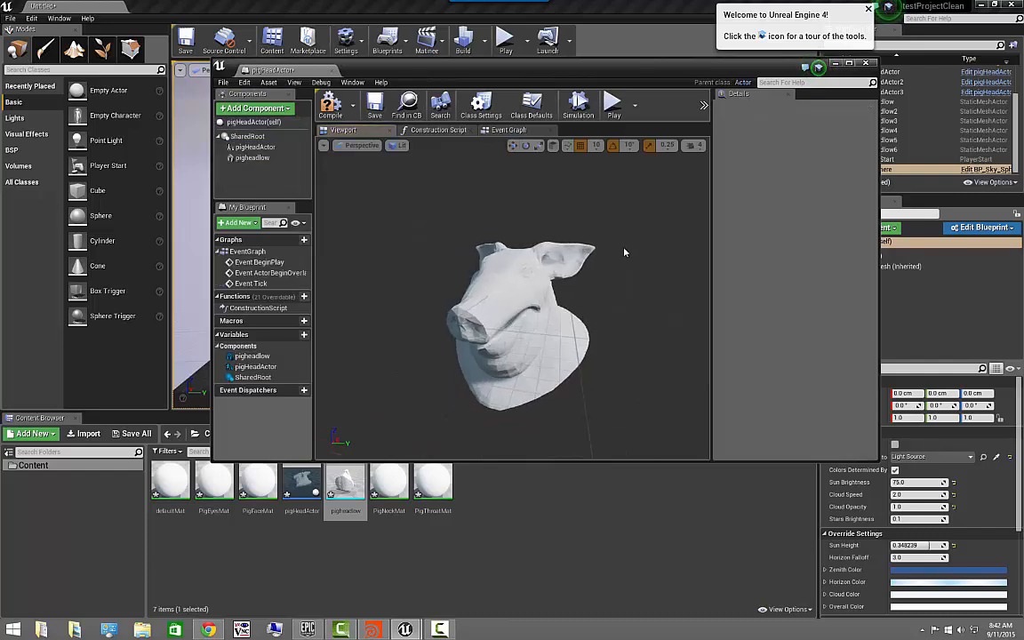
click(382, 114)
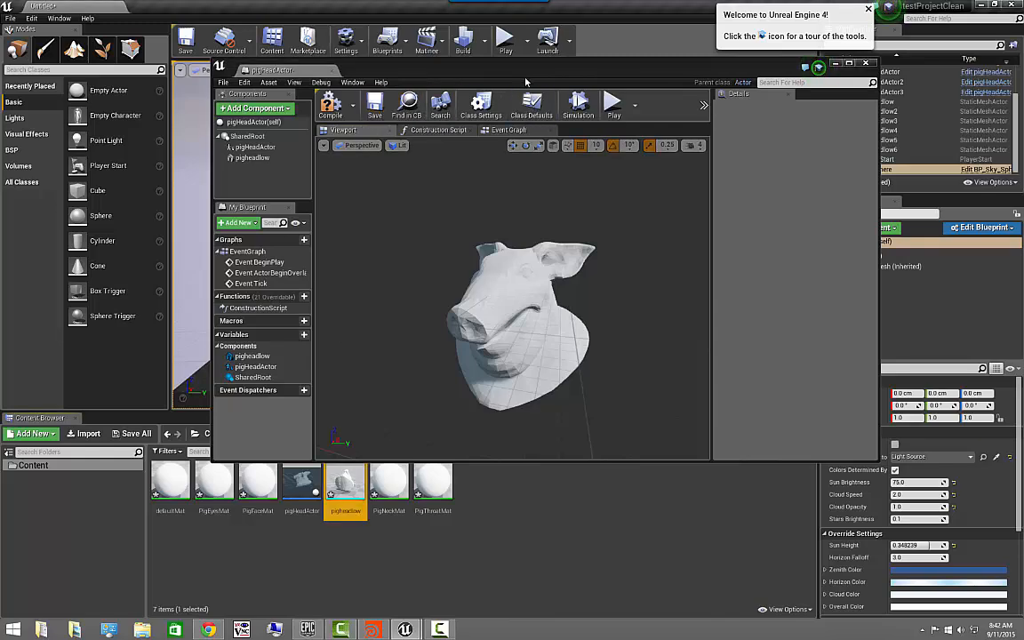
Step: Move the Blueprint window out of the way and examine the three pig heads on the level's wall from several angles
drag(522, 71, 512, 413)
alt+drag(735, 364, 800, 363)
alt+drag(617, 220, 434, 221)
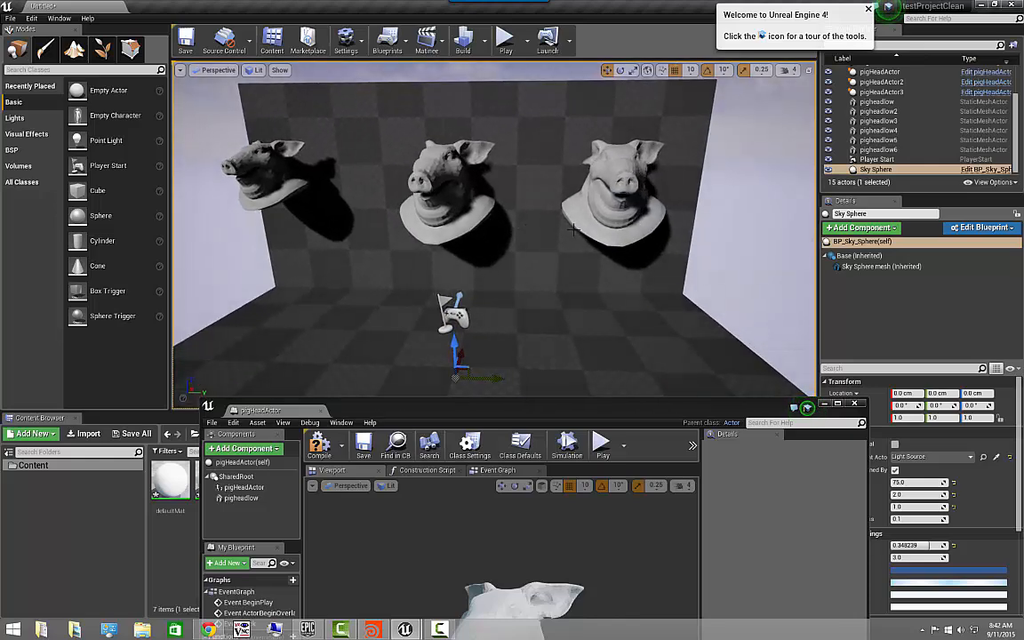
mouse_move(722, 368)
alt+mouse_down()
mouse_move(783, 368)
mouse_move(722, 368)
alt+mouse_up()
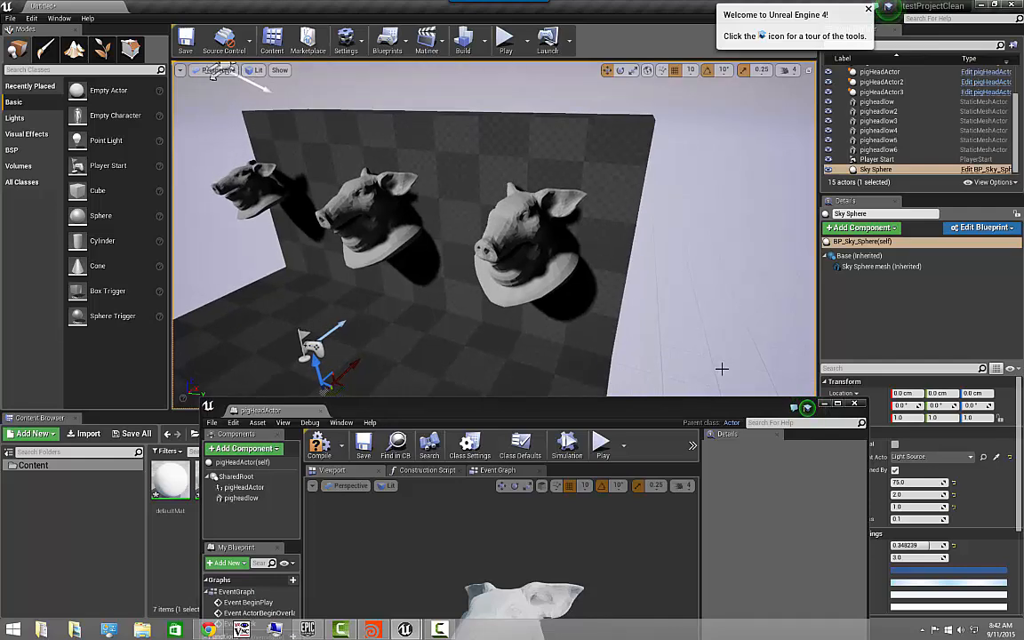
Step: Undo the deletion of the placeholder shapes, save the Blueprint, and compare the three heads in the level
drag(692, 411, 695, 189)
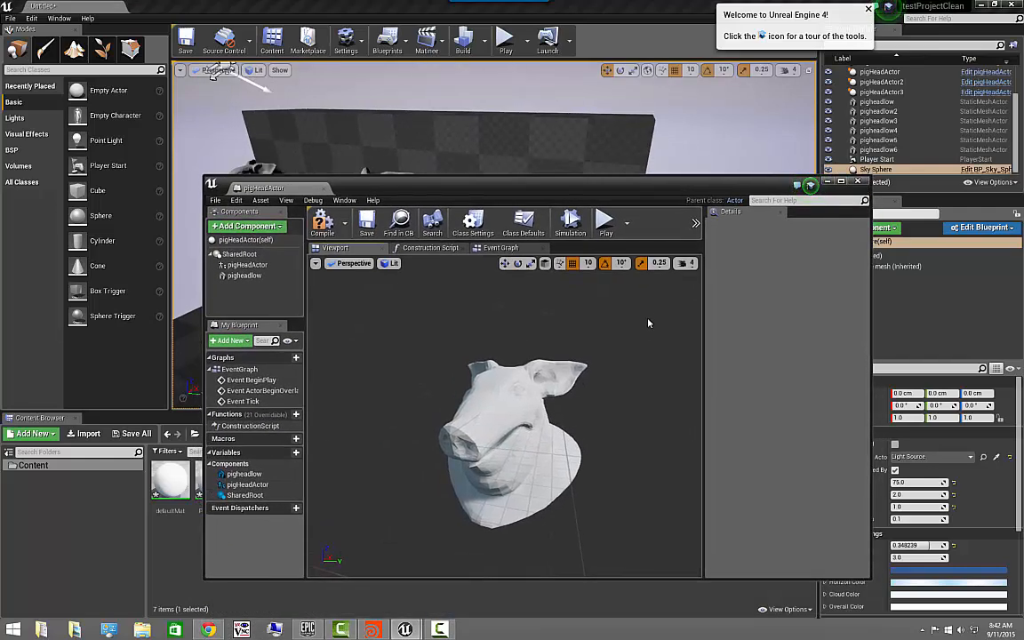
key(ctrl+z)
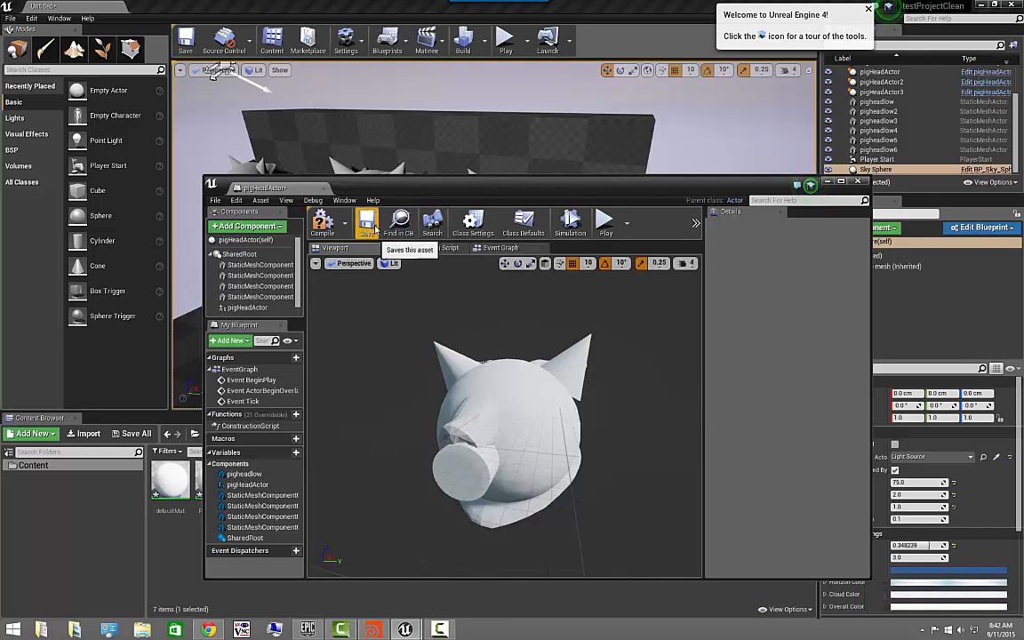
drag(446, 189, 442, 359)
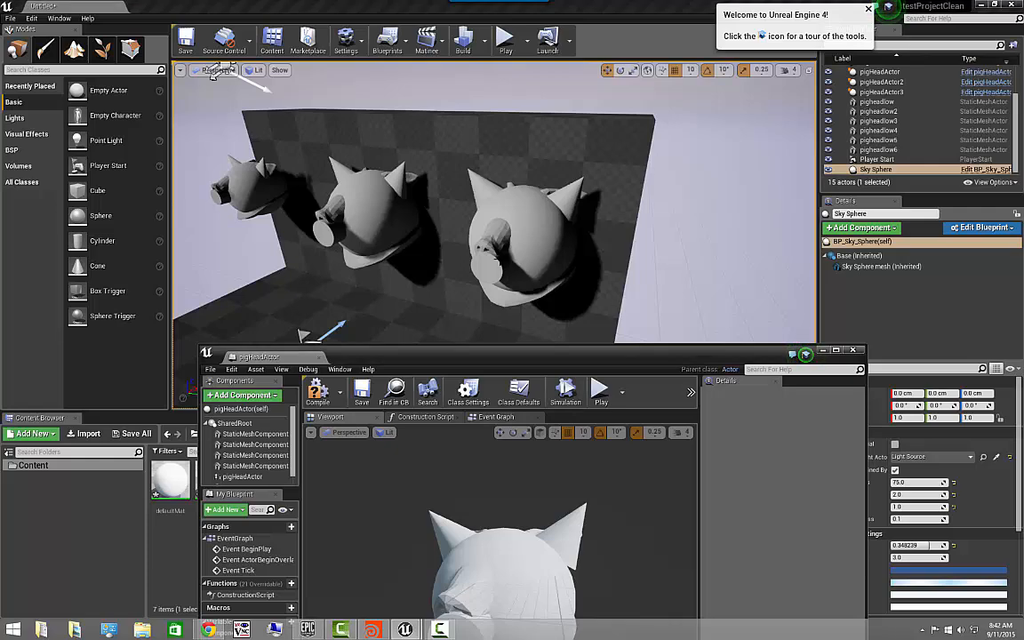
alt+drag(709, 260, 672, 327)
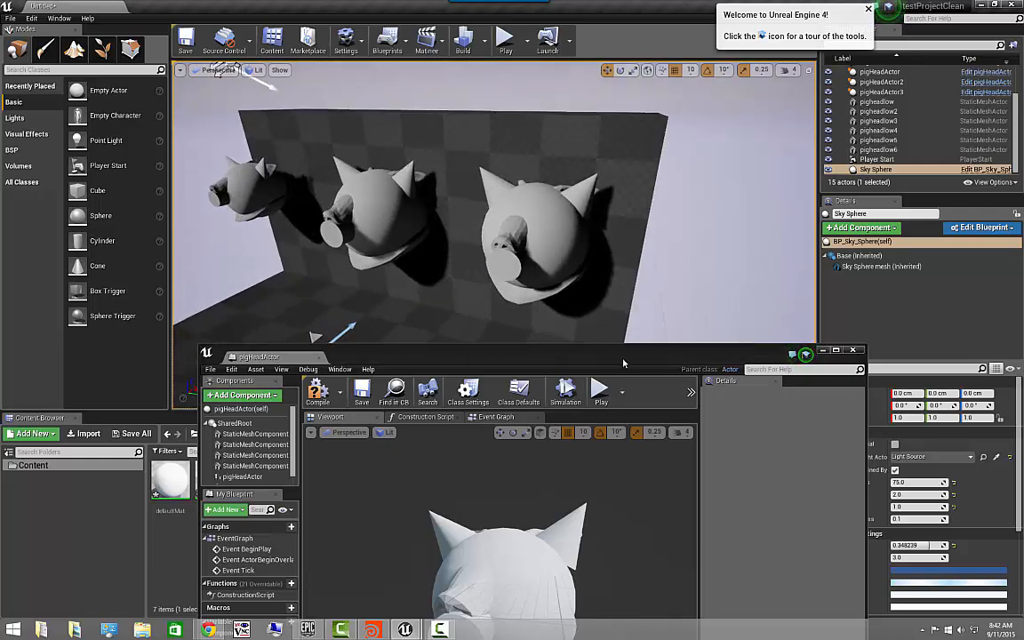
drag(623, 360, 617, 196)
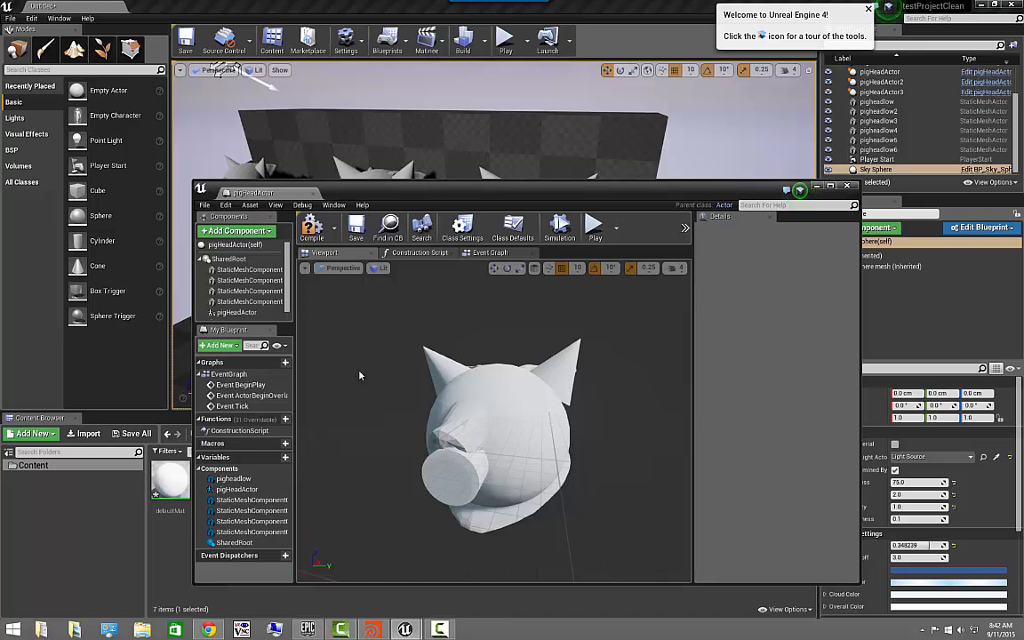
Step: Remove the four placeholder static mesh components from pigHeadActor again and save it, then minimize the Blueprint window to view the level
click(249, 301)
shift+click(249, 270)
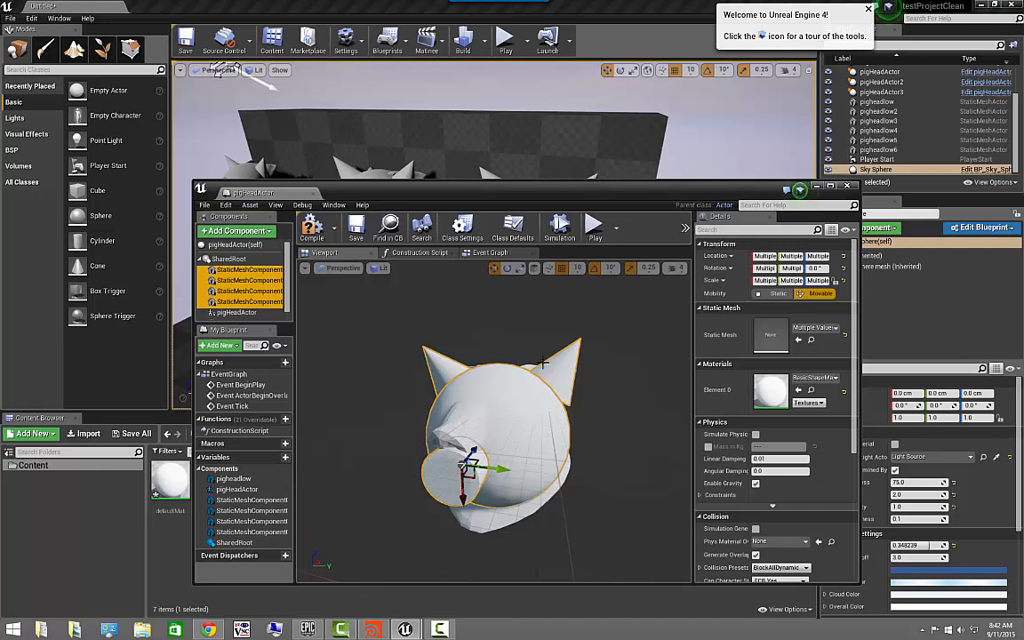
key(Delete)
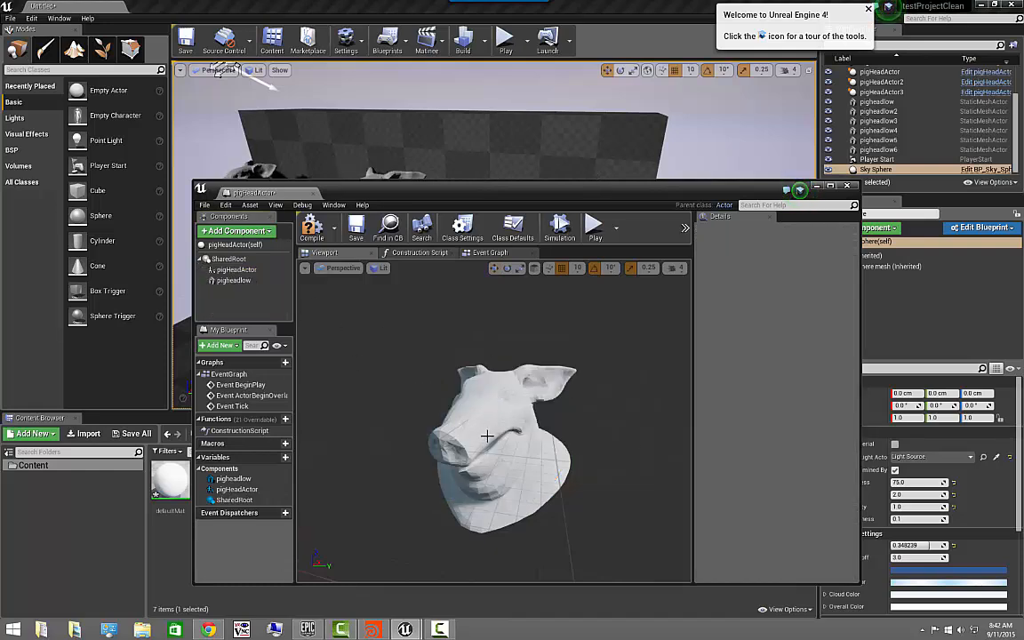
click(355, 229)
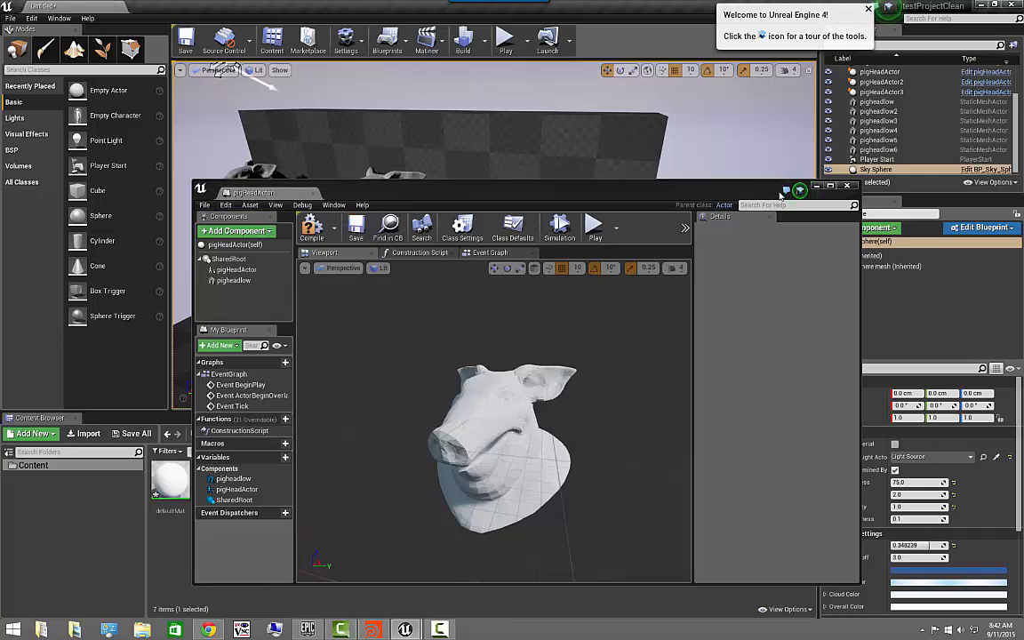
click(816, 187)
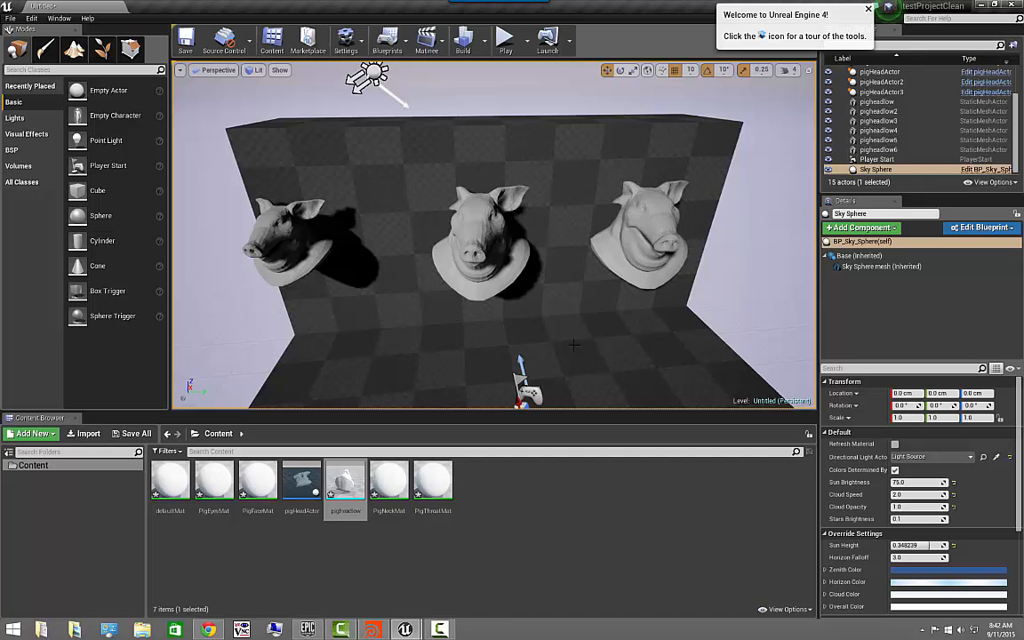
mouse_move(574, 345)
alt+mouse_down()
mouse_move(711, 342)
mouse_move(703, 364)
mouse_move(555, 360)
mouse_move(542, 347)
mouse_move(574, 345)
alt+mouse_up()
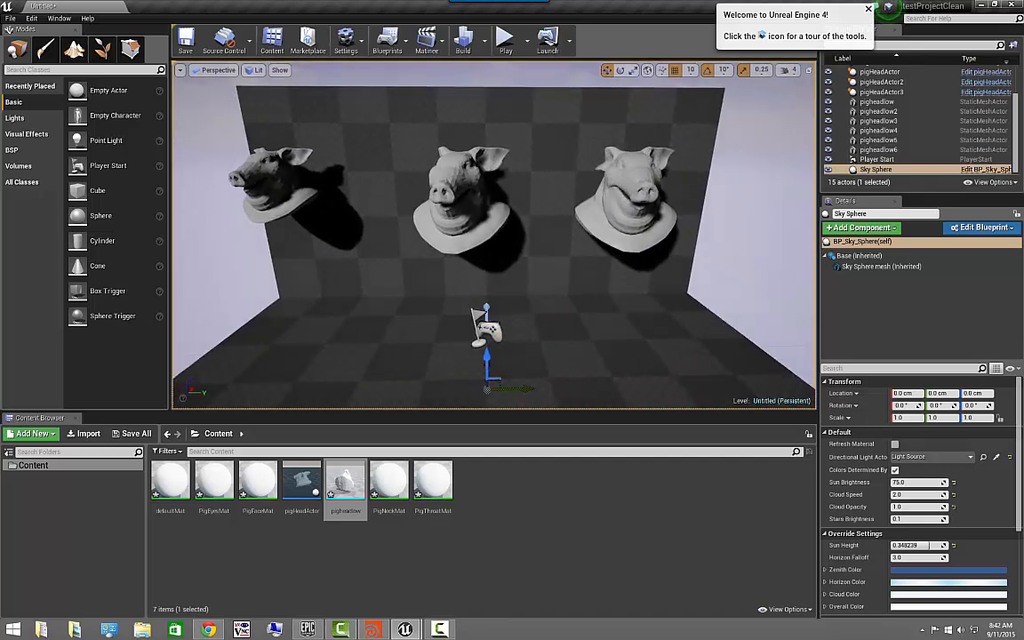